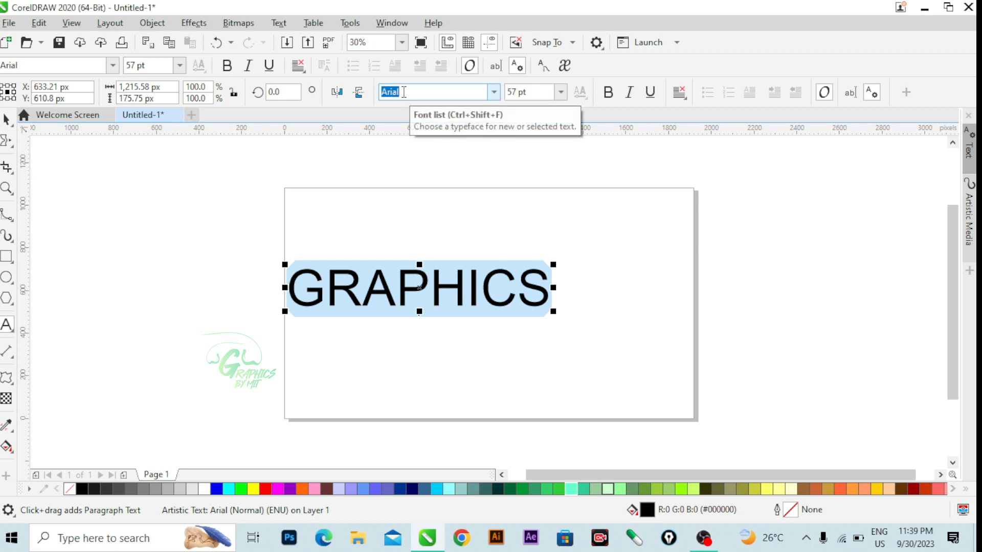
Step: Set the GRAPHICS text in the Bestie font and enlarge it to about 117 pt in the middle of the page
type("Bestie")
key("Return")
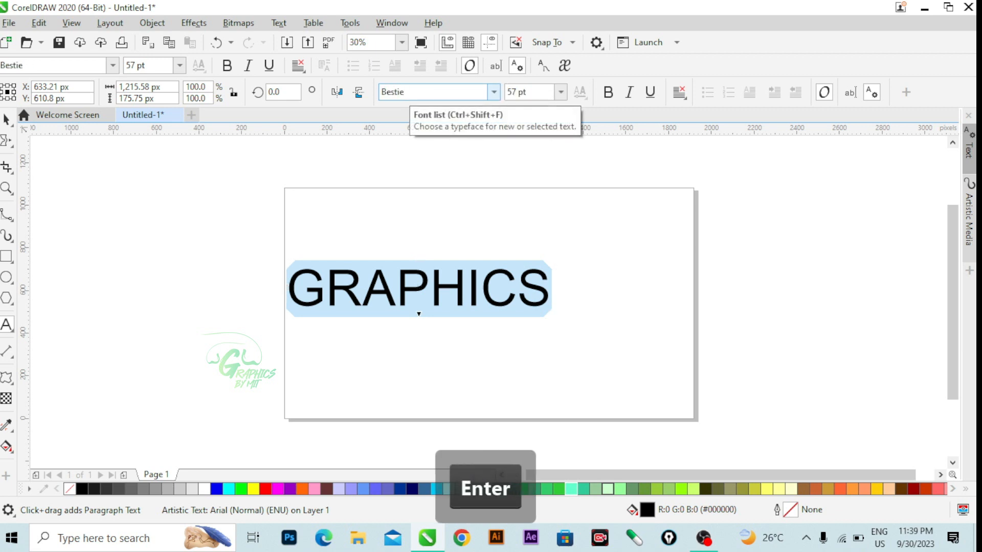
left_click(7, 120)
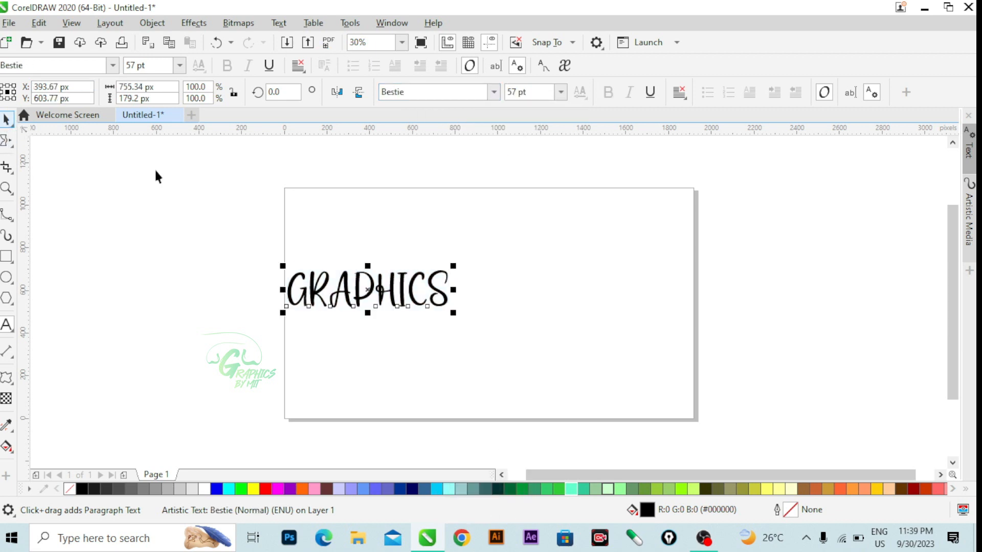
left_click_drag(453, 313, 624, 422)
left_click_drag(501, 311, 534, 301)
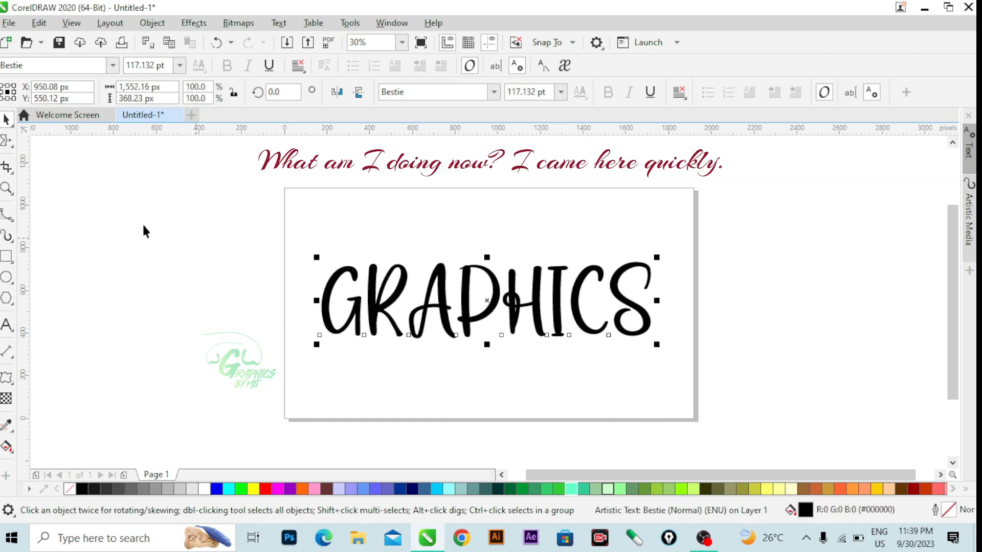
Step: Start a B-Spline curve that waves across the upper half of the lettering, from before the G to the S
left_click(6, 150)
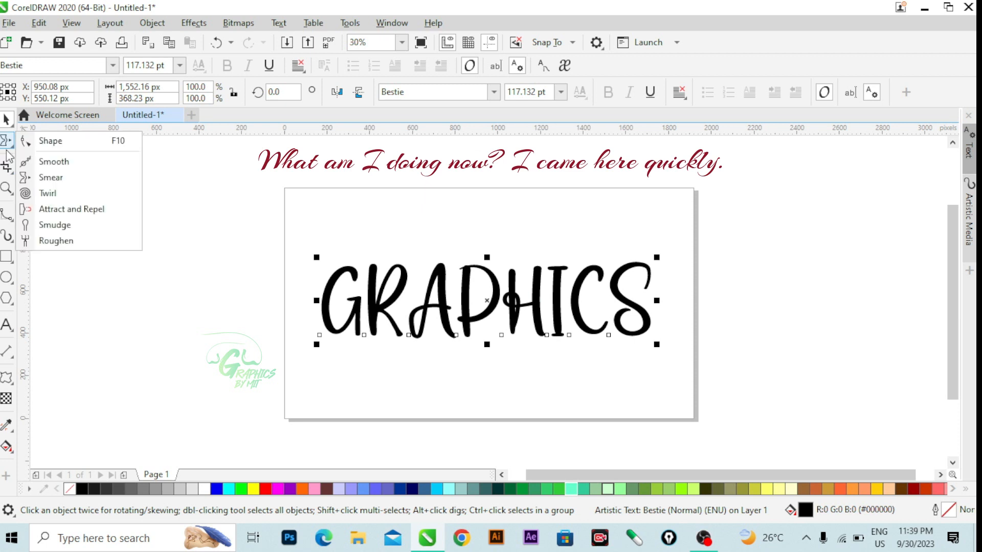
left_click(9, 219)
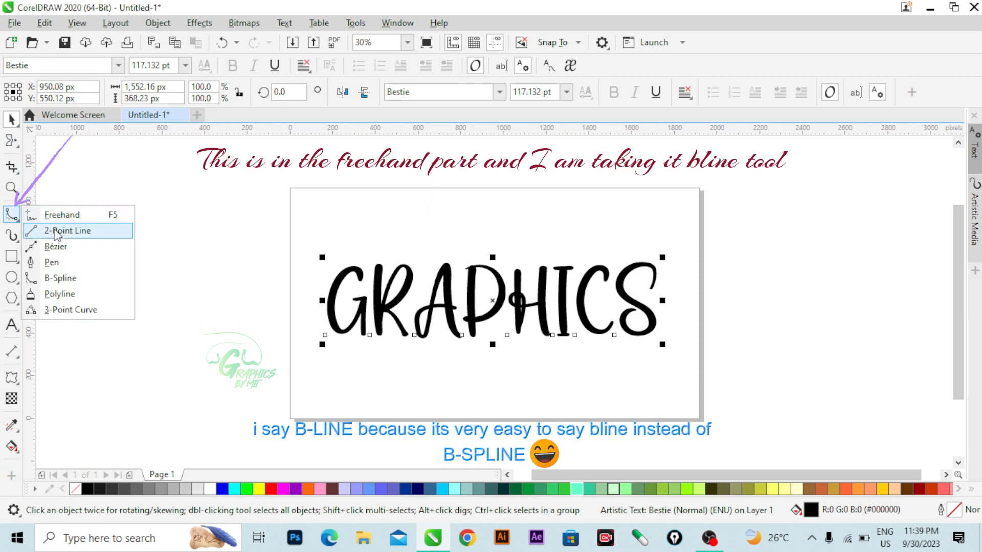
left_click(57, 278)
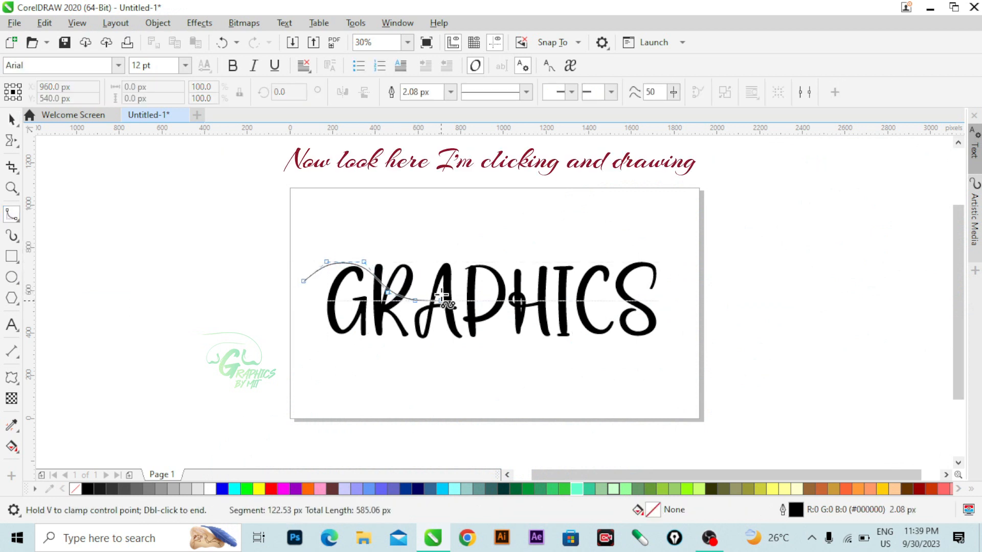
left_click(501, 276)
left_click(527, 283)
left_click(564, 300)
left_click(580, 292)
left_click(607, 271)
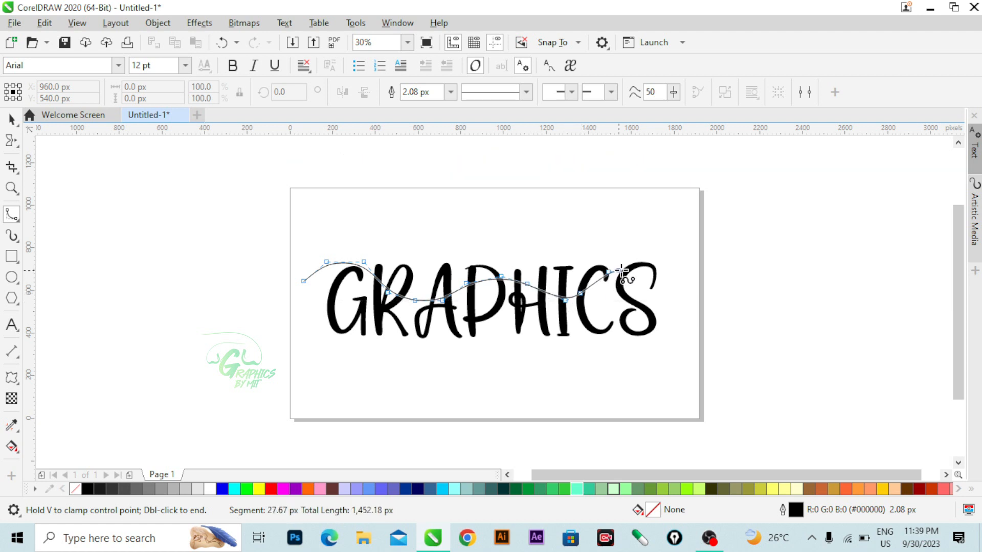
left_click(639, 262)
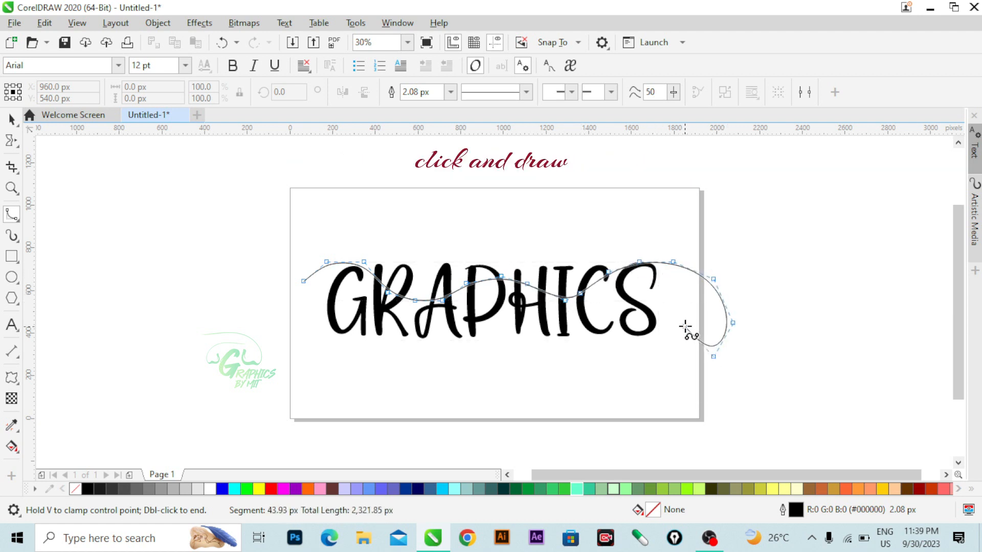
Step: Loop the B-Spline back through the lower half of the lettering and close it at its start, about 2,023 px wide
left_click(595, 318)
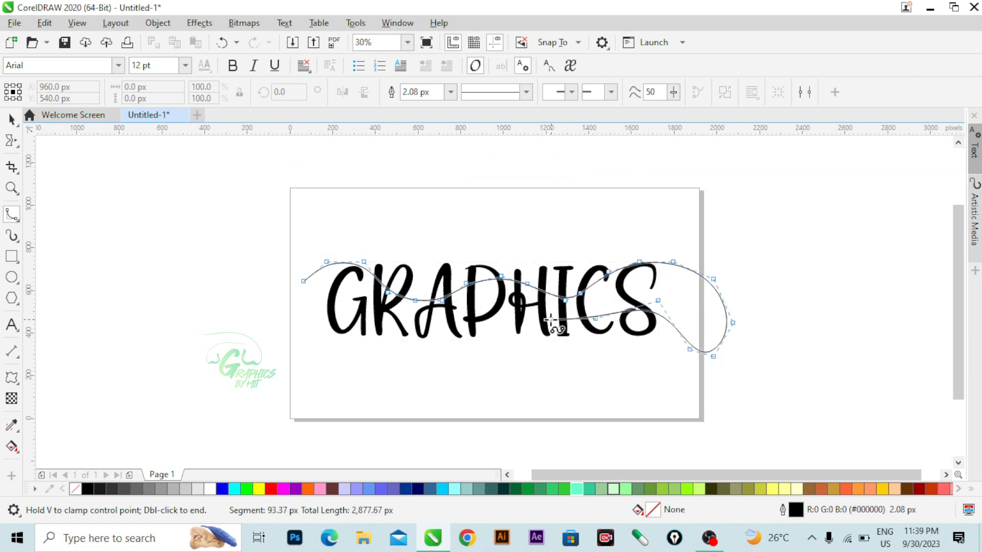
left_click(450, 309)
left_click(398, 317)
left_click(355, 327)
left_click(317, 353)
left_click(290, 323)
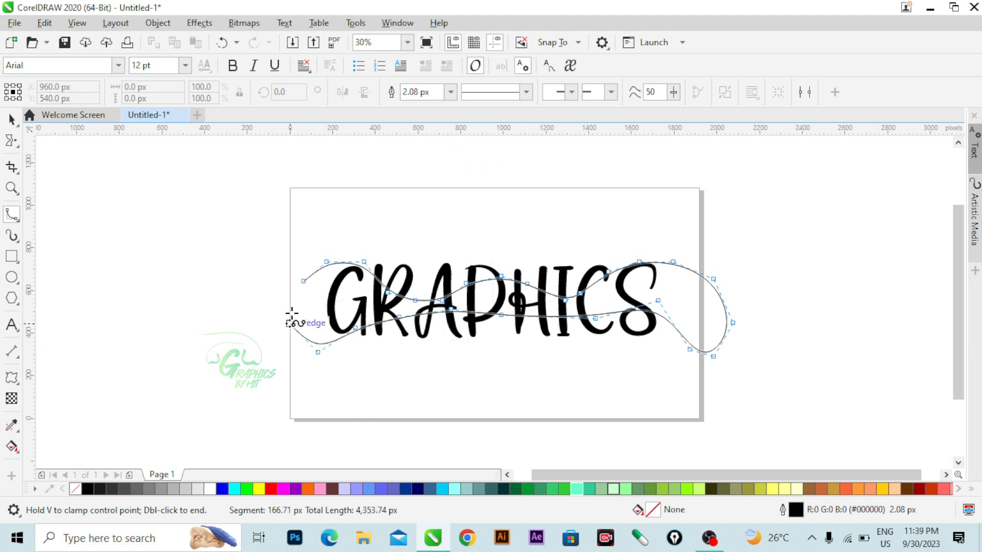
left_click(299, 301)
double_click(309, 280)
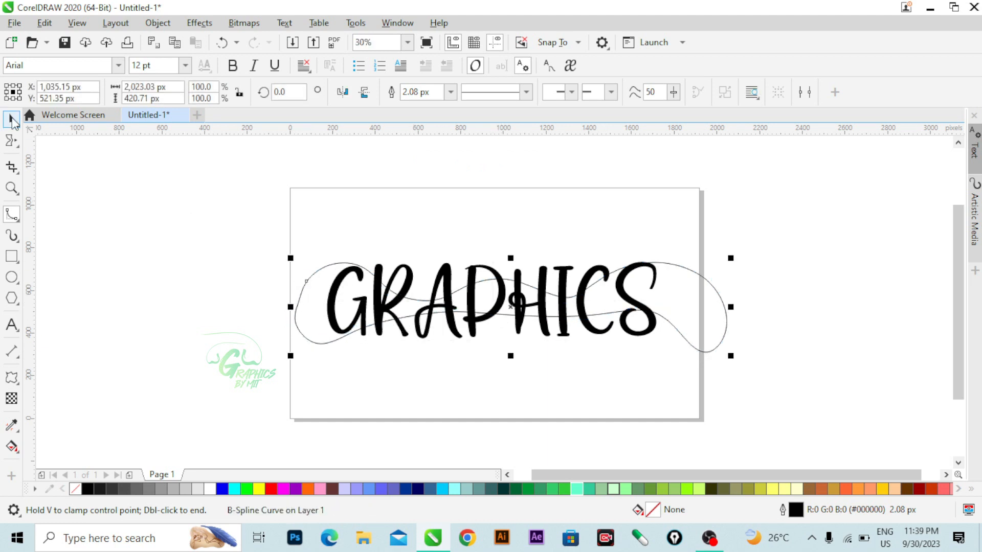
Step: Move the closed curve down and to the right of the lettering, to about X 1,653 px and Y 218 px
left_click(11, 121)
left_click_drag(517, 302, 641, 370)
scroll(470, 330, "down", 1)
scroll(624, 381, "up", 1)
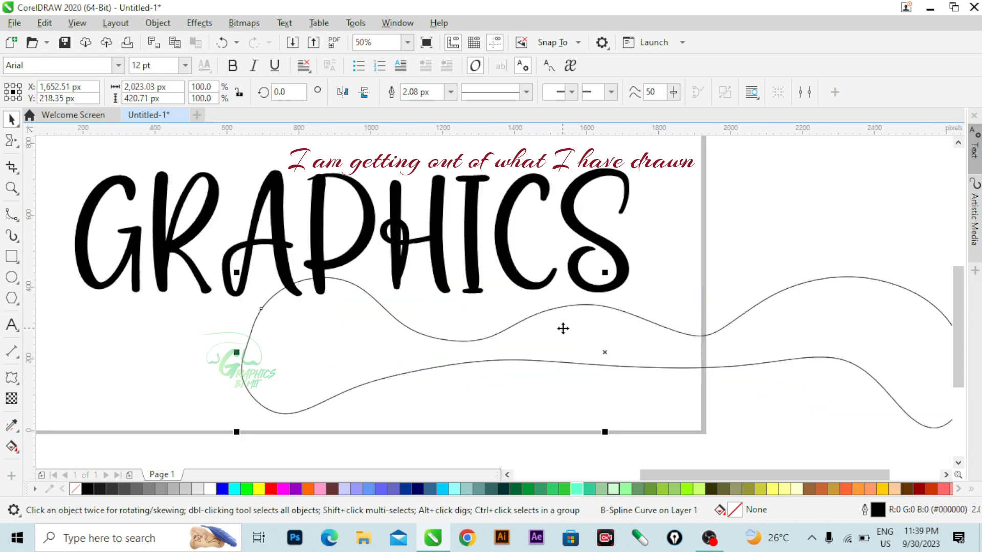
scroll(562, 327, "down", 1)
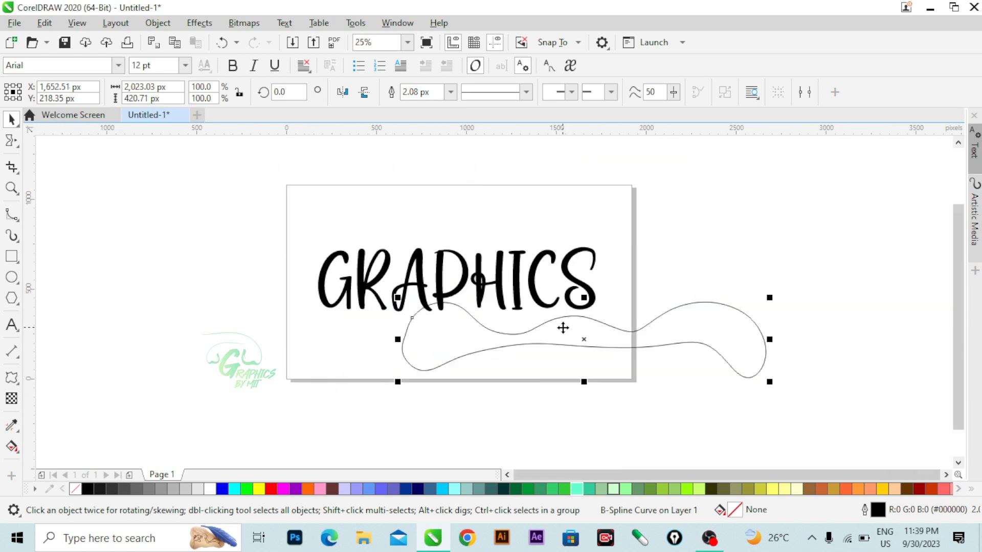
Step: Smear the curve with a 500 px nib and pressure 85, curling both ends inward and rippling its middle
left_click(10, 144)
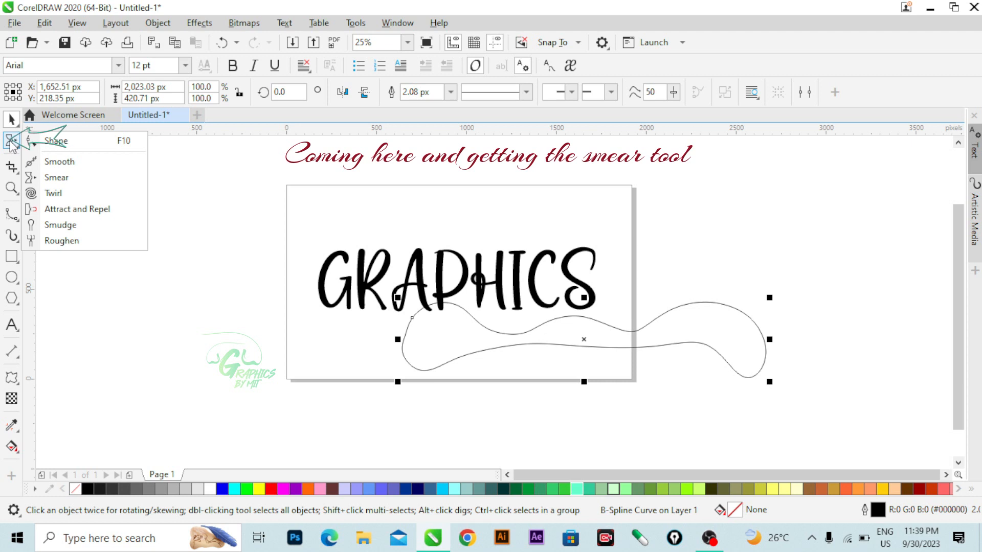
left_click(66, 183)
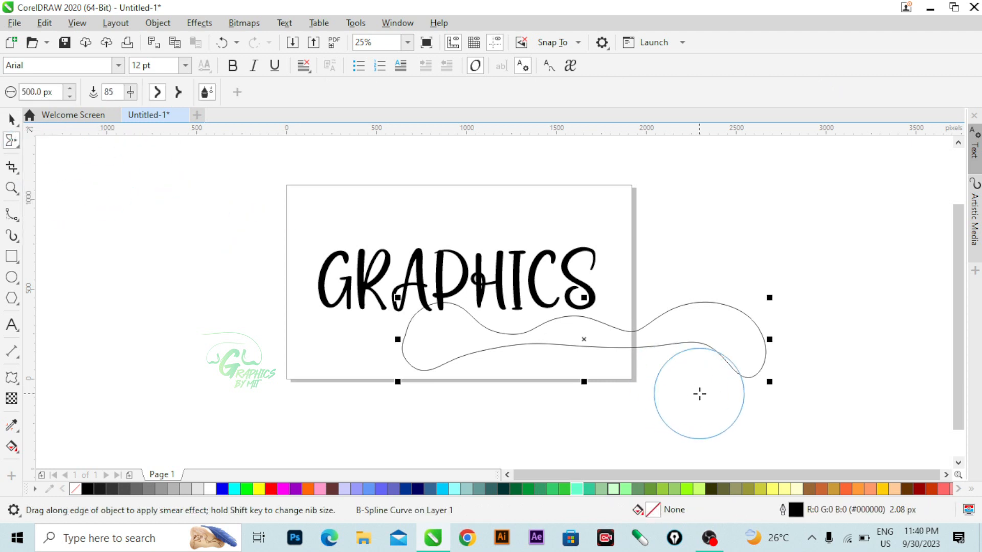
mouse_move(542, 390)
left_mouse_down()
mouse_move(504, 351)
mouse_move(447, 335)
mouse_move(416, 369)
mouse_move(502, 370)
mouse_move(431, 381)
mouse_move(480, 392)
left_mouse_up()
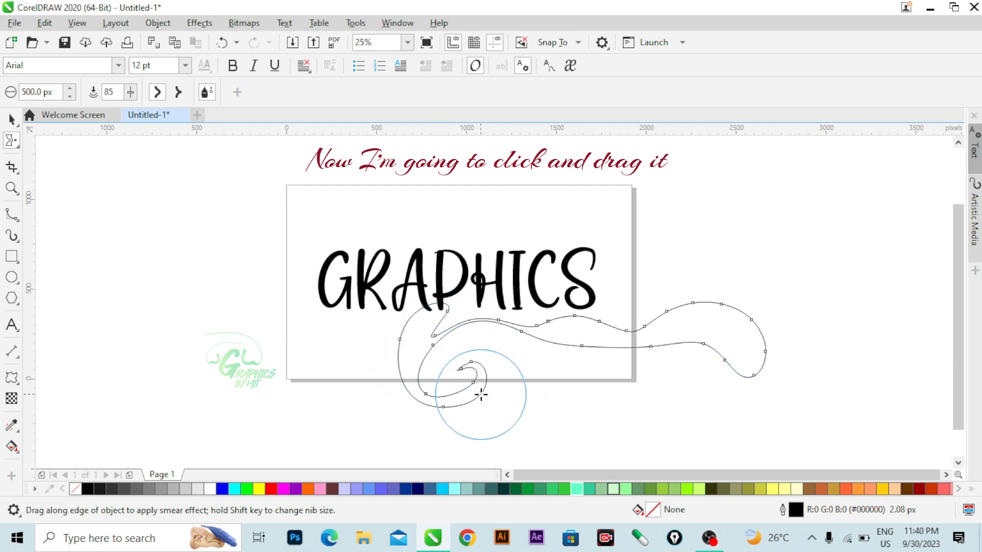
mouse_move(541, 342)
left_mouse_down()
mouse_move(546, 319)
mouse_move(524, 299)
mouse_move(501, 328)
mouse_move(519, 364)
mouse_move(491, 348)
mouse_move(496, 335)
mouse_move(688, 294)
mouse_move(724, 323)
mouse_move(700, 343)
mouse_move(734, 424)
mouse_move(651, 394)
mouse_move(705, 352)
mouse_move(720, 416)
mouse_move(665, 381)
mouse_move(669, 367)
mouse_move(727, 381)
mouse_move(771, 335)
mouse_move(659, 314)
mouse_move(716, 348)
mouse_move(696, 296)
mouse_move(726, 396)
mouse_move(759, 372)
mouse_move(746, 335)
mouse_move(709, 359)
left_mouse_up()
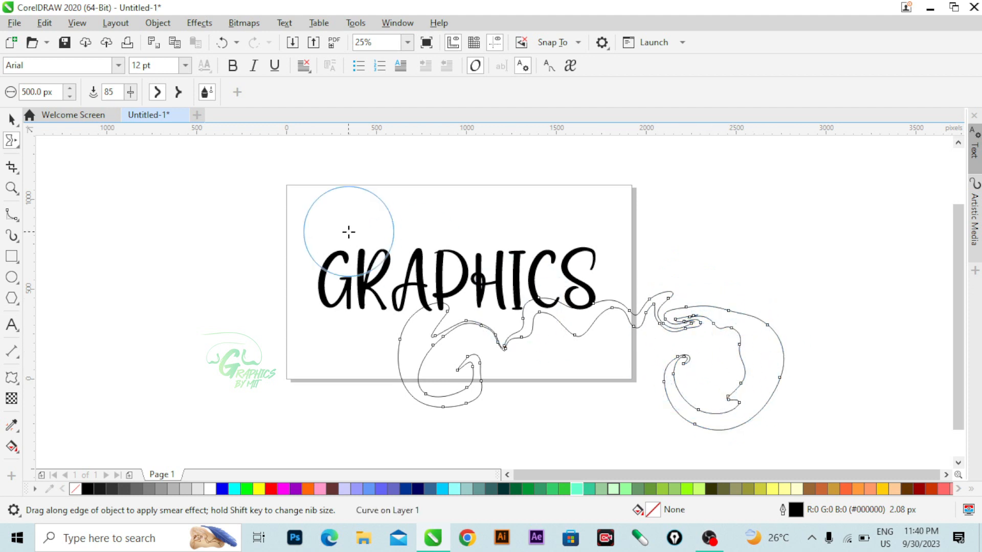
Step: Squash the smeared curve to 50% of its height, about 385 px, and place it just beneath the lettering
left_click(11, 119)
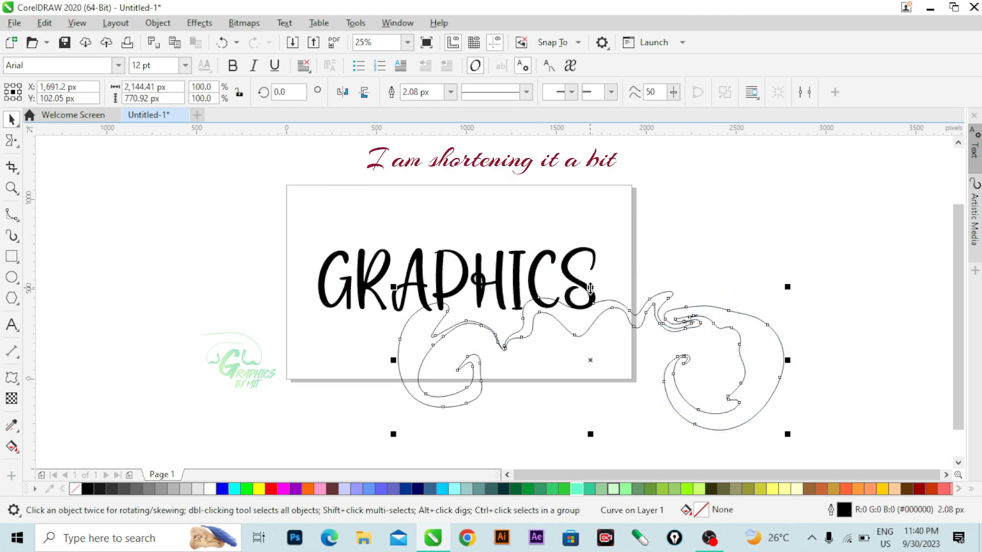
left_click_drag(590, 285, 585, 357)
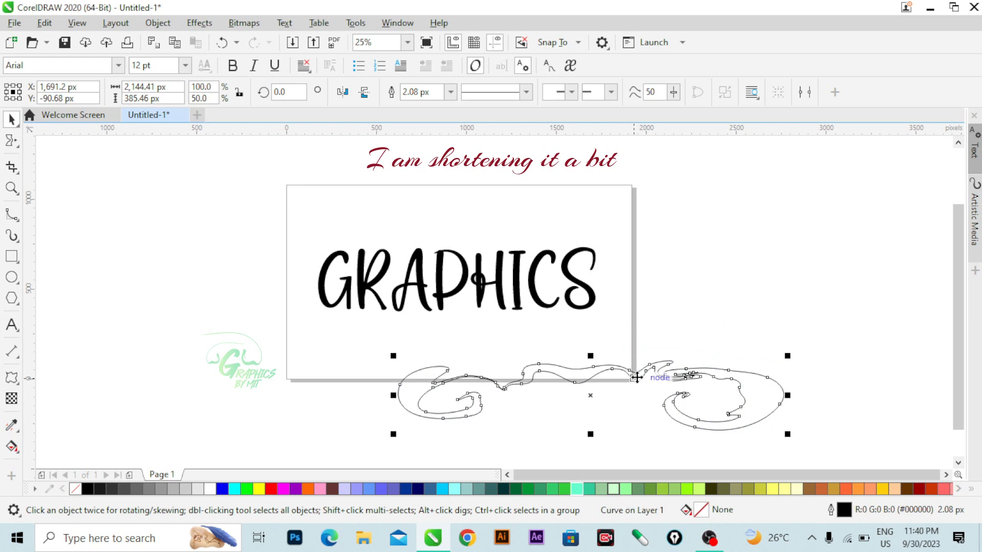
left_click_drag(634, 375, 592, 341)
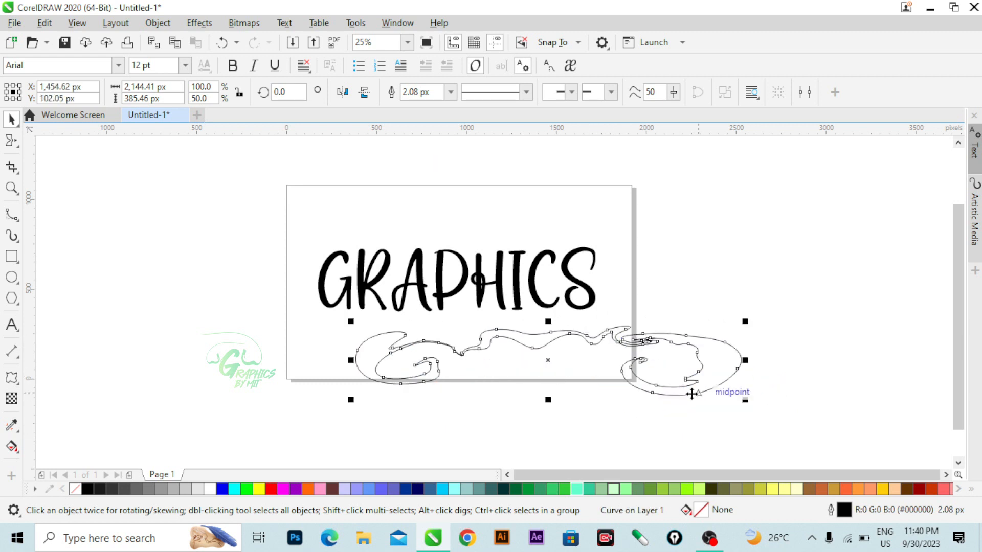
Step: Smear the right part of the curve with the 500 px nib, pulling a crescent-shaped tail out below it
left_click(16, 144)
left_click(51, 175)
mouse_move(588, 366)
left_mouse_down()
mouse_move(693, 379)
mouse_move(761, 352)
mouse_move(769, 336)
mouse_move(534, 349)
mouse_move(672, 387)
left_mouse_up()
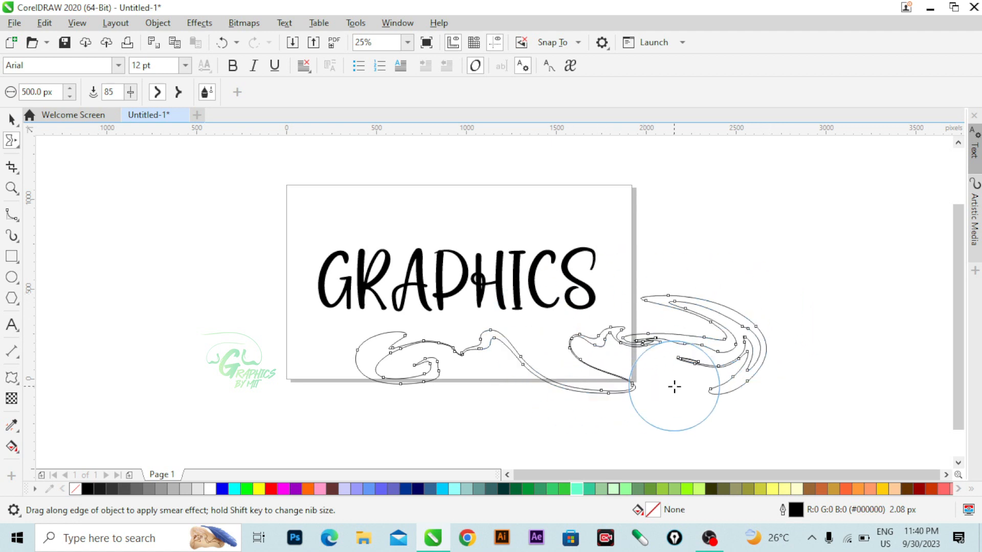
key("ctrl+z")
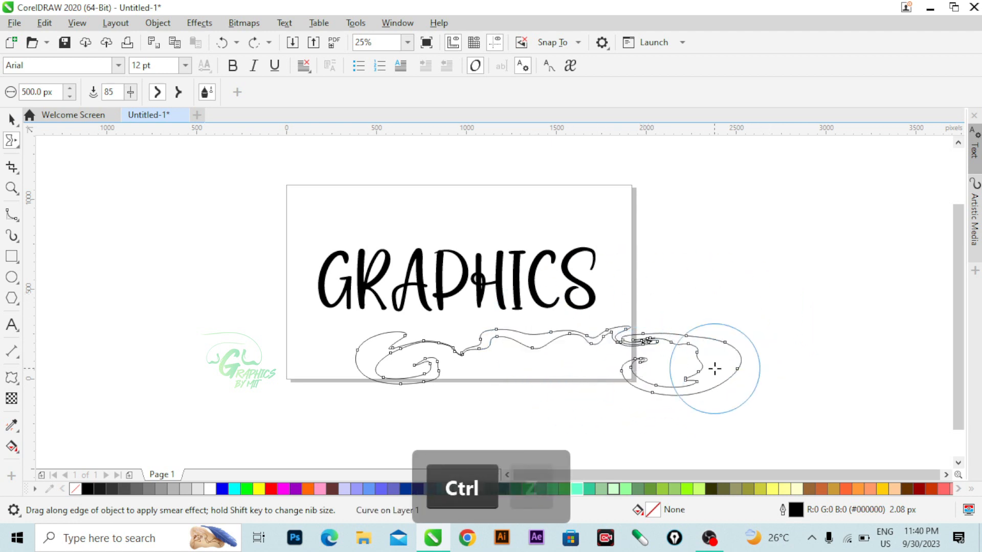
mouse_move(636, 377)
left_mouse_down()
mouse_move(613, 359)
mouse_move(632, 436)
mouse_move(743, 410)
mouse_move(734, 371)
mouse_move(583, 294)
mouse_move(609, 297)
left_mouse_up()
Step: Place the smeared curve over the lettering and scale it down about its centre to about 1,650 px wide
left_click(12, 120)
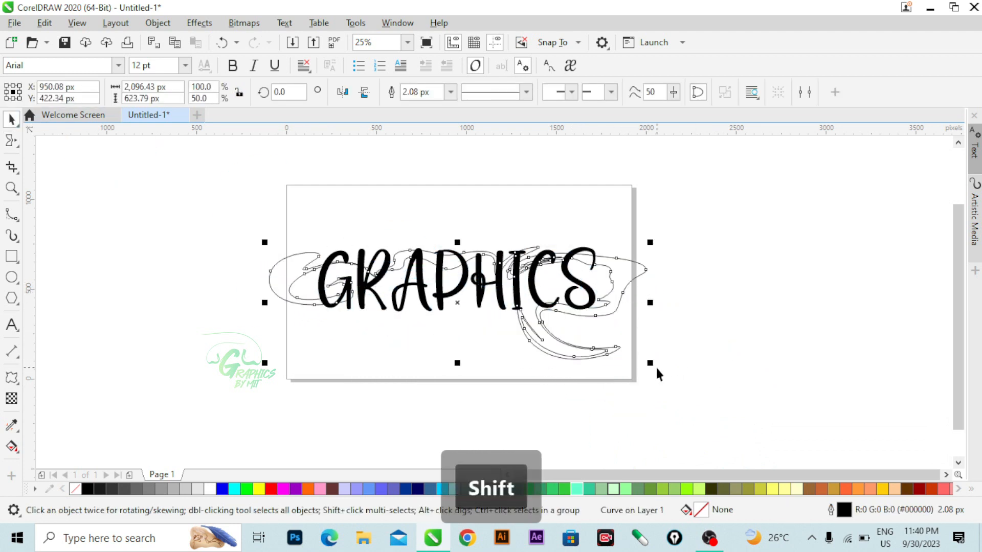
left_click_drag(650, 362, 614, 359)
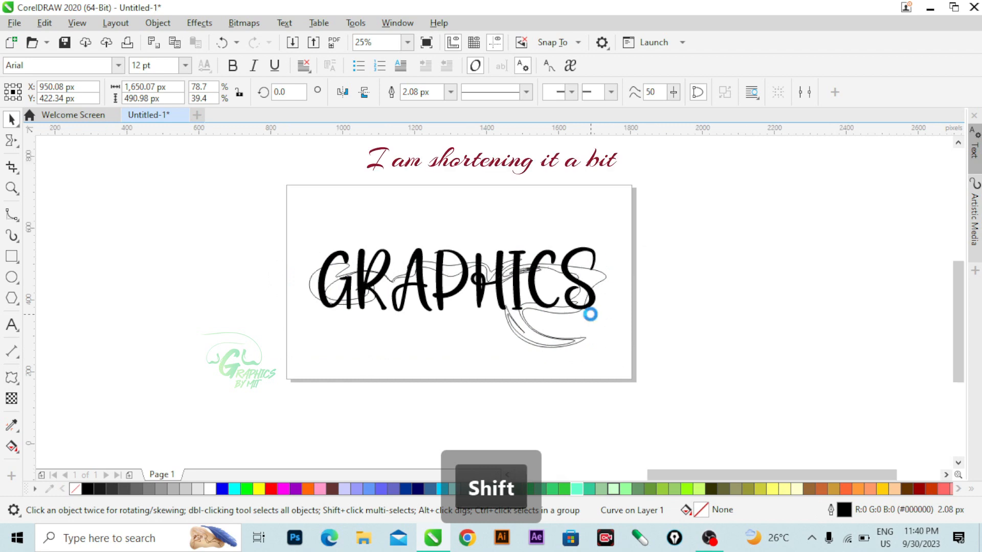
scroll(570, 312, "up", 3)
scroll(559, 302, "down", 4)
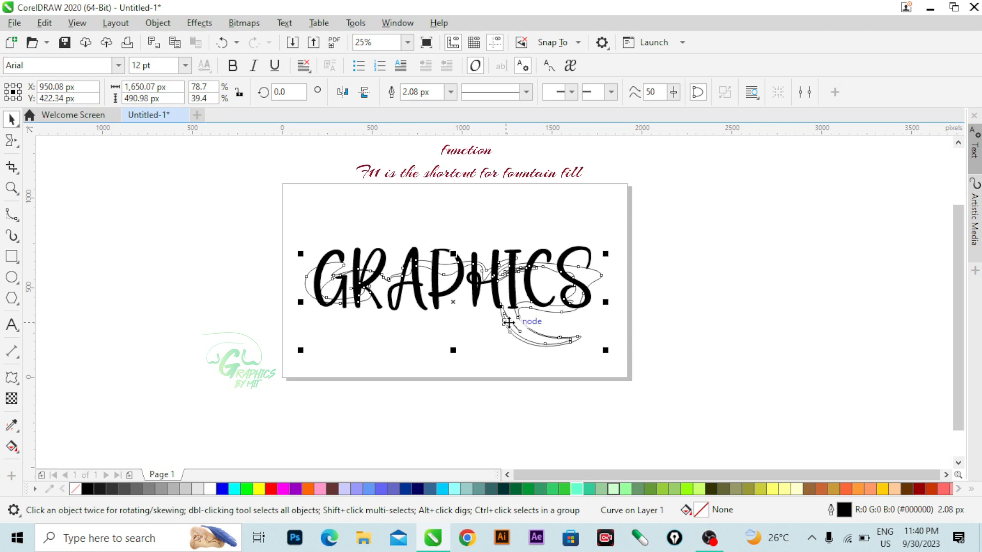
Step: Change the smeared curve's fill type to a texture fill, keeping the artwork in view beside the fill settings
key("F11")
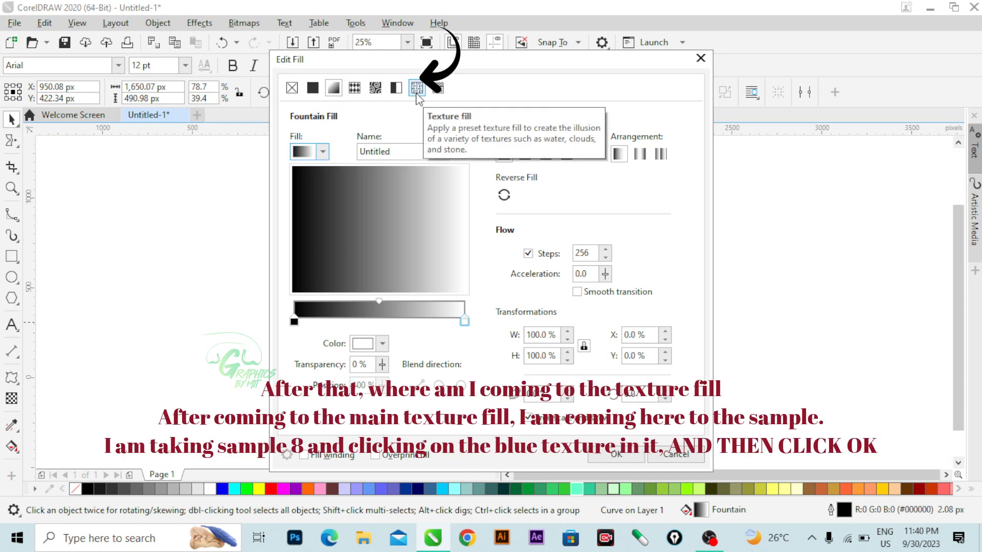
left_click(417, 94)
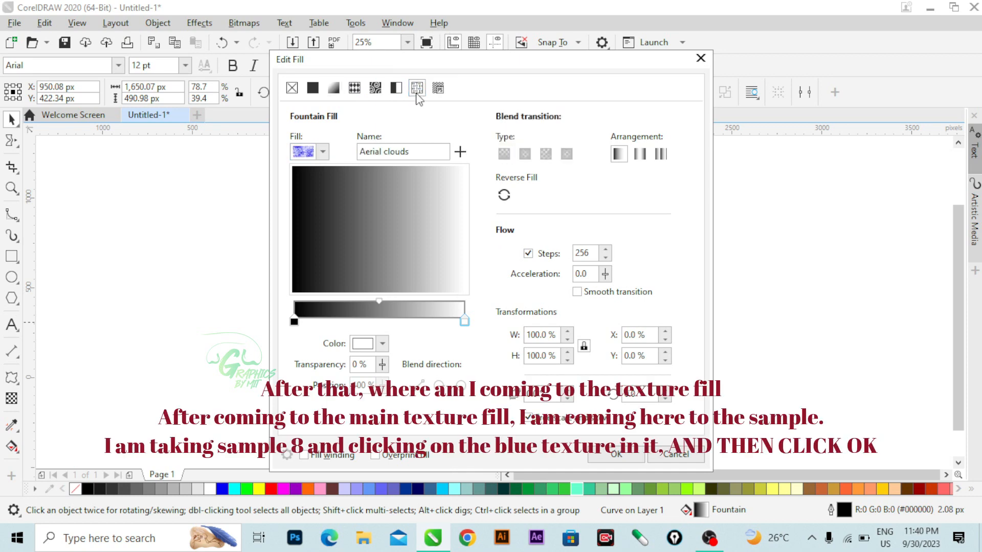
left_click_drag(410, 59, 713, 69)
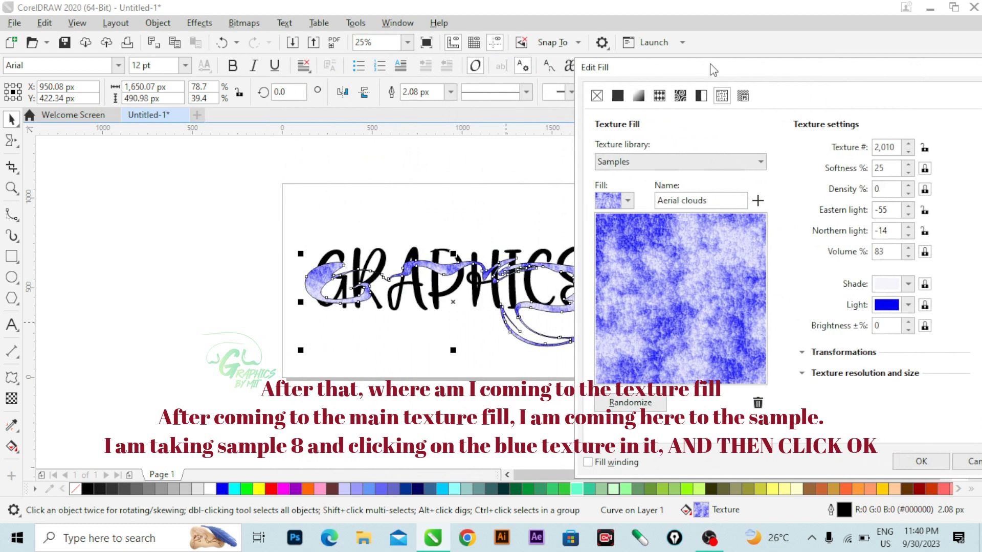
Step: Choose the Blue Lava texture from the Samples 8 library, apply it to the curve and deselect the curve
left_click(635, 163)
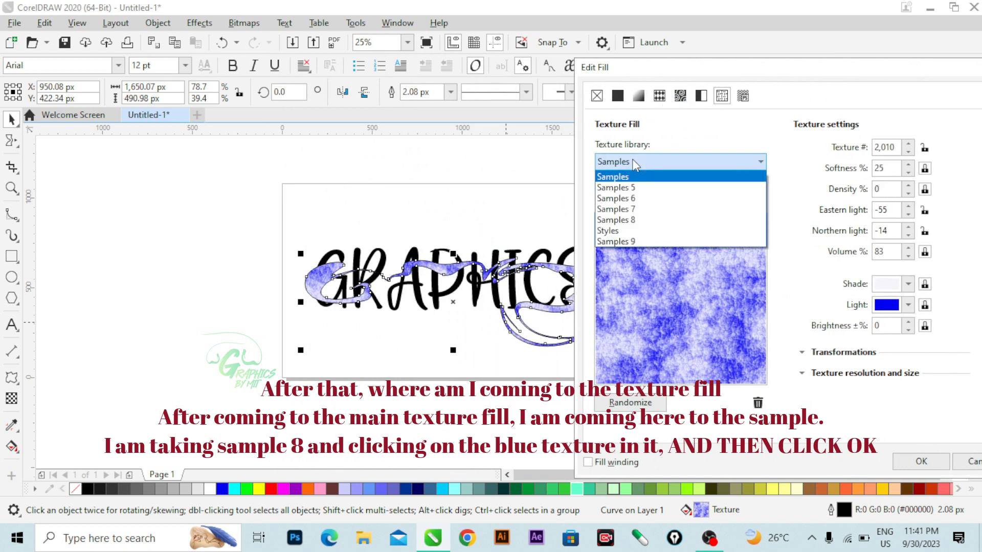
left_click(628, 209)
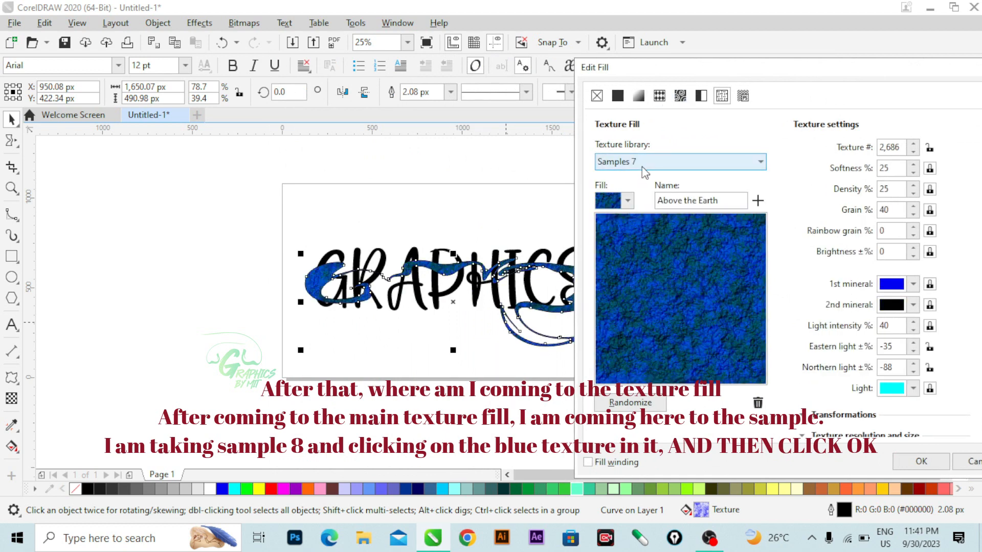
left_click(642, 169)
left_click(634, 208)
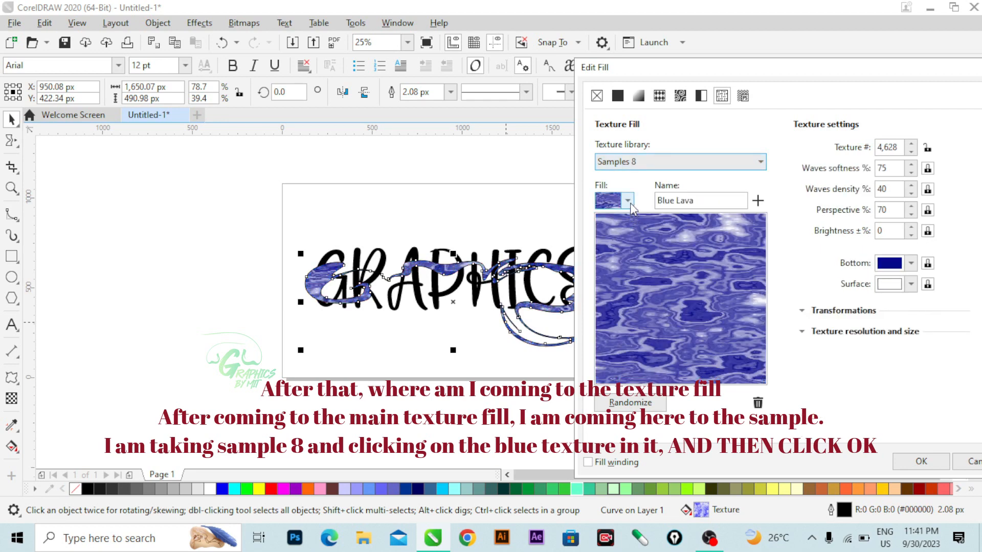
left_click(628, 201)
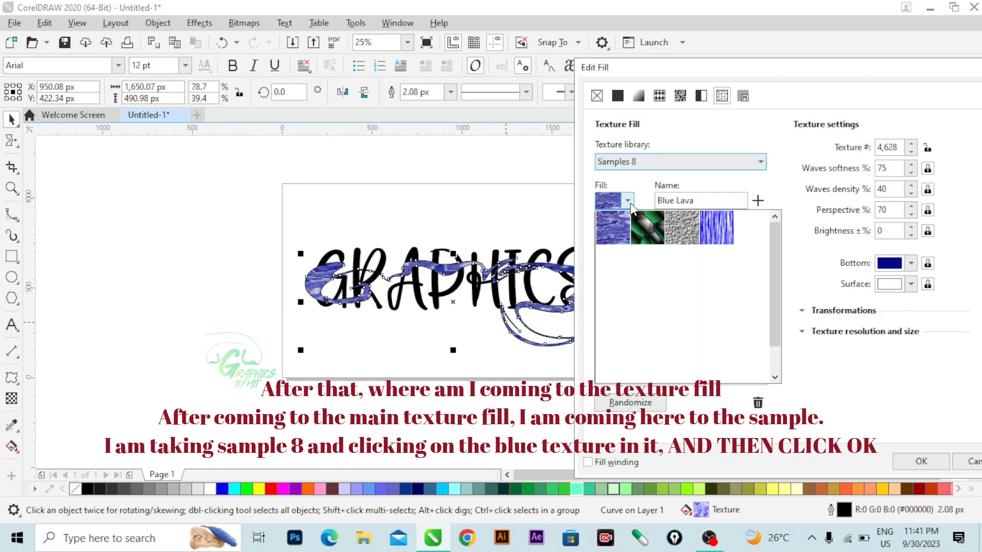
left_click(619, 231)
left_click_drag(747, 68, 640, 66)
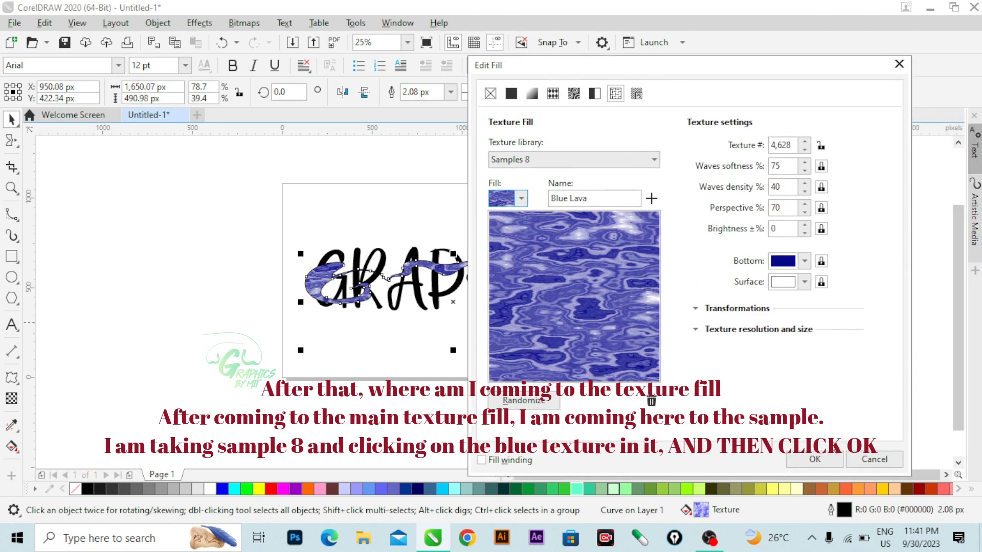
left_click(814, 459)
left_click(575, 308)
left_click(676, 329)
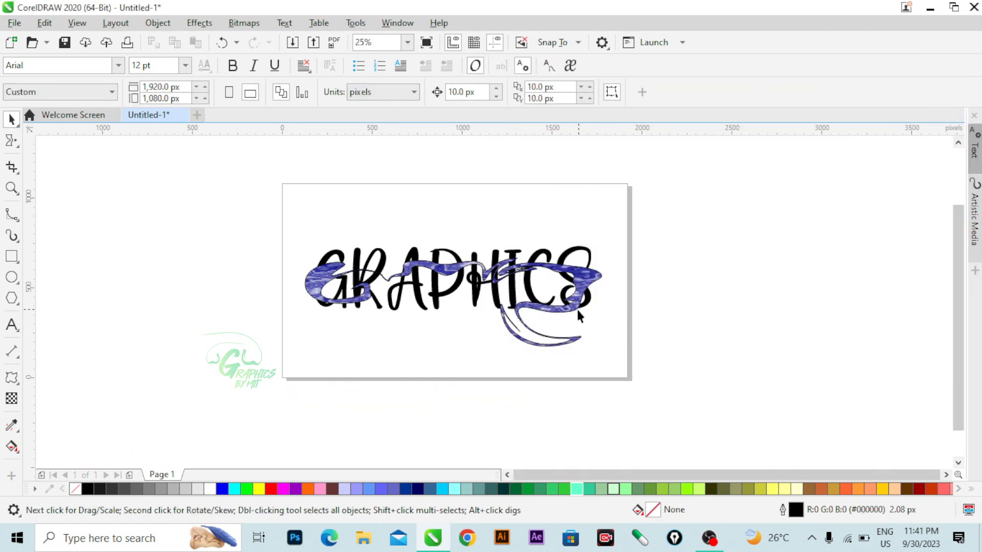
Step: Remove the outline from the textured curve by setting its outline width to None, leaving nothing selected
left_click(577, 309)
left_click(450, 93)
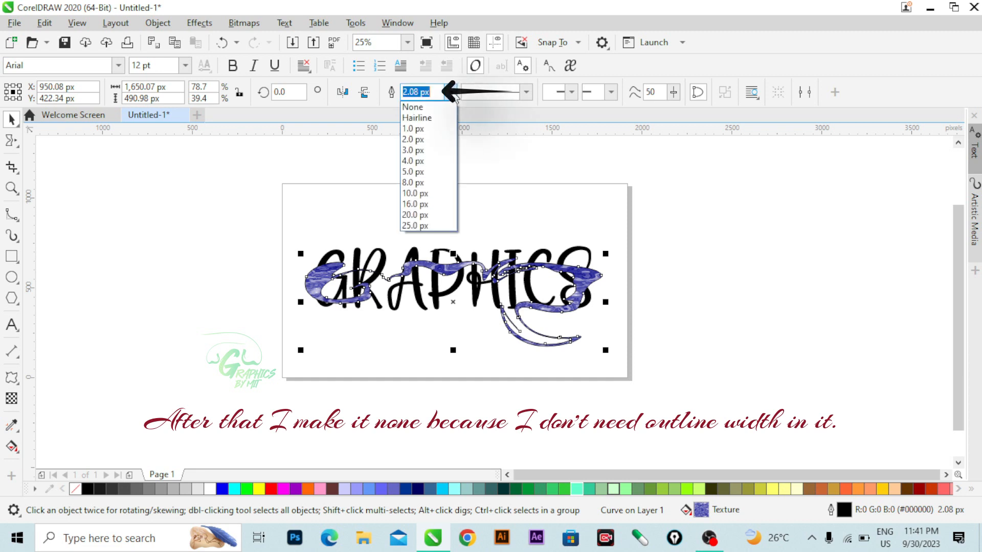
left_click(450, 108)
left_click(676, 283)
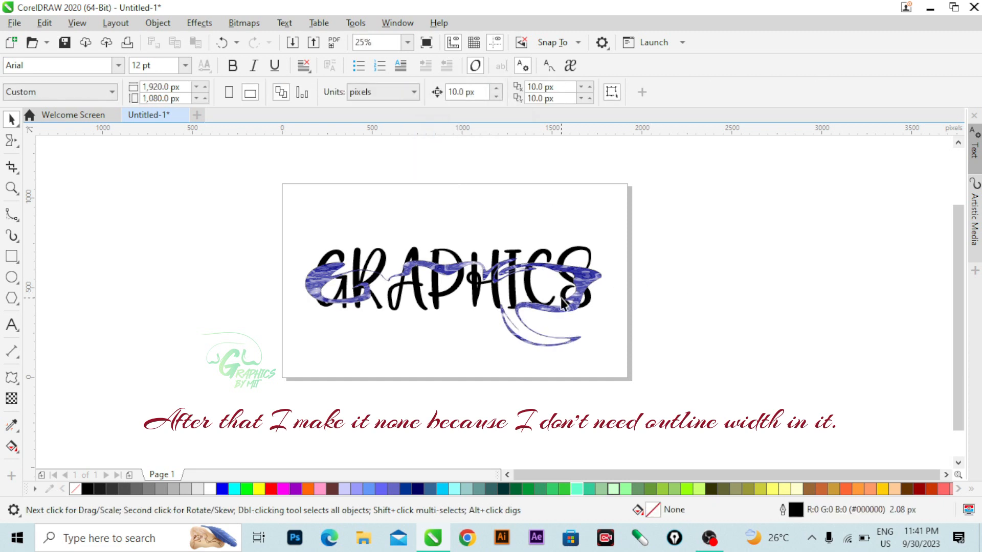
Step: Scale the textured curve up about its centre to about 2,079 px wide
left_click(562, 305)
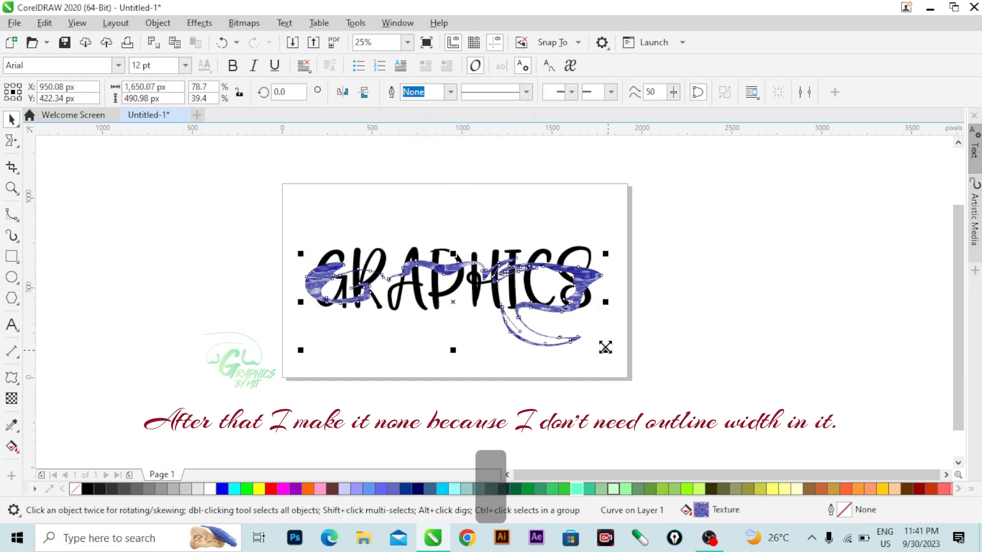
left_click_drag(300, 254, 262, 241)
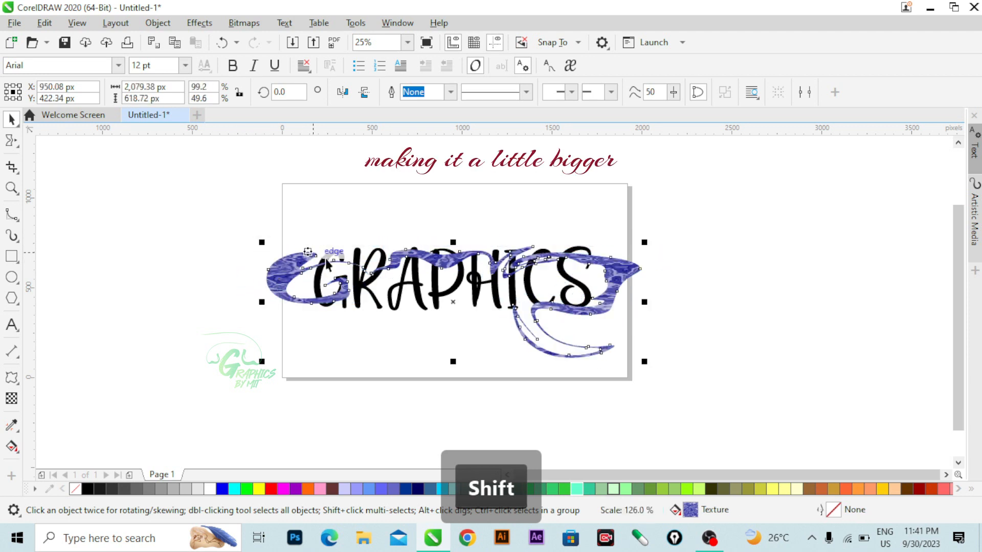
scroll(379, 292, "up", 2)
scroll(298, 278, "down", 4)
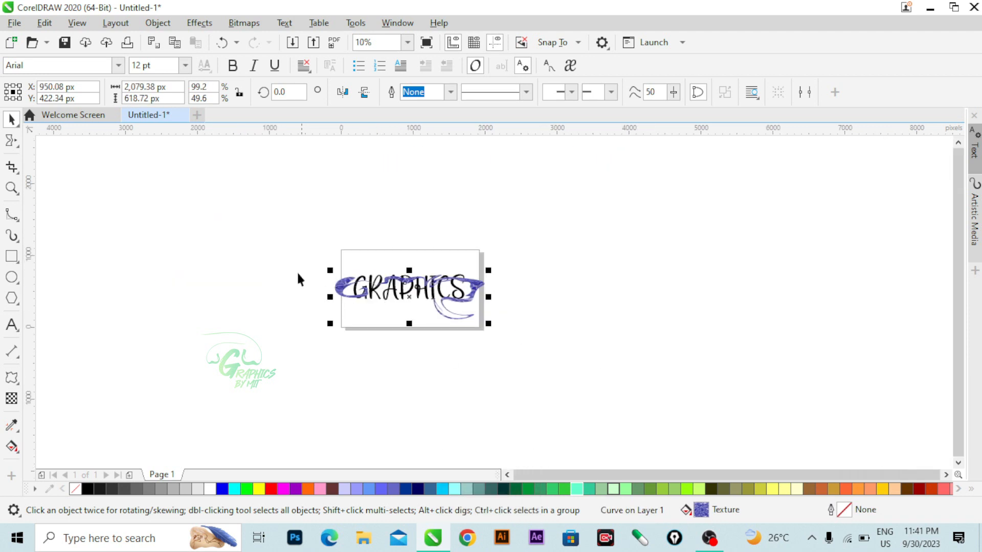
scroll(368, 290, "up", 6)
scroll(441, 256, "down", 4)
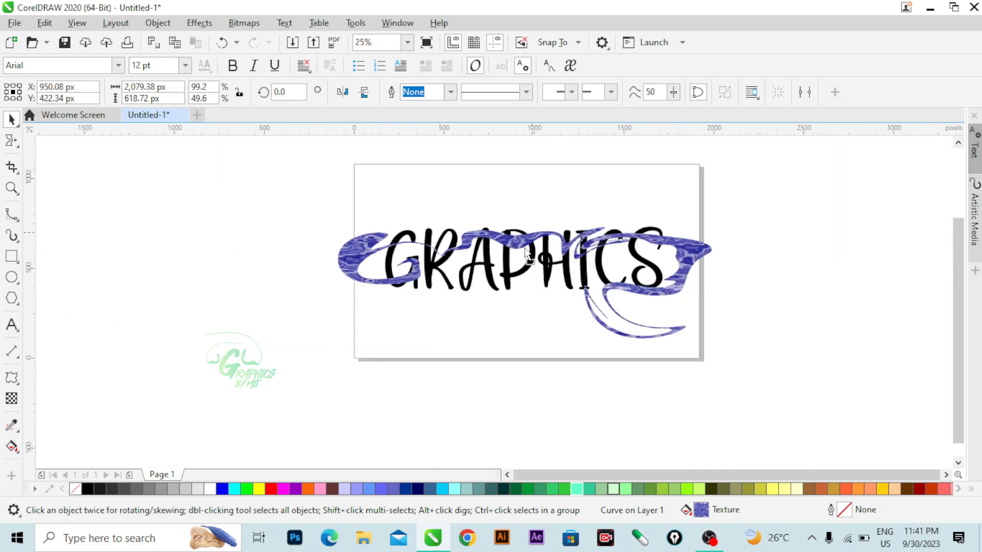
Step: Move the curve off the lettering and smear its left part with the 500 px nib into a large upward curl
left_click_drag(528, 256, 341, 329)
left_click(18, 141)
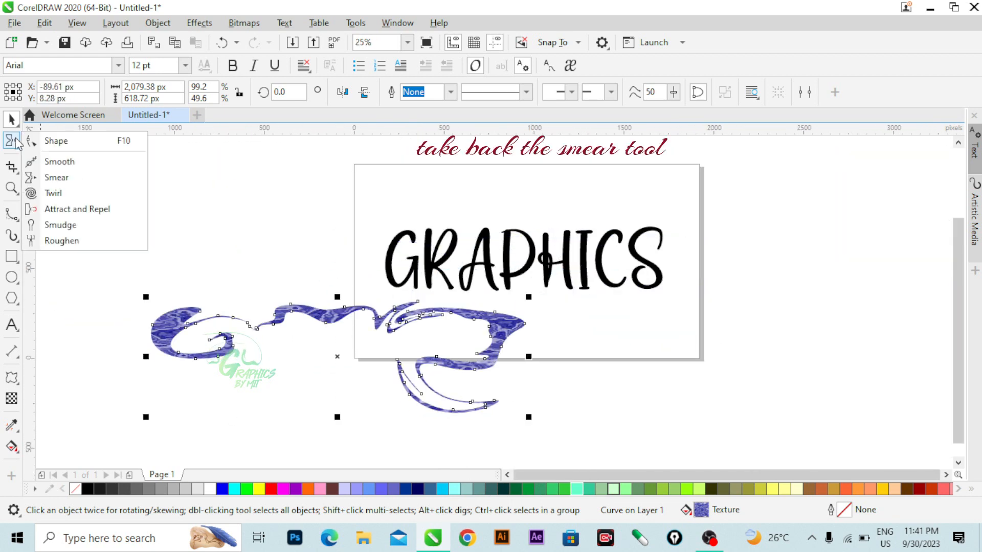
left_click(48, 175)
mouse_move(172, 290)
left_mouse_down()
mouse_move(220, 256)
mouse_move(253, 287)
mouse_move(190, 297)
mouse_move(173, 257)
mouse_move(257, 239)
mouse_move(229, 341)
mouse_move(140, 310)
left_mouse_up()
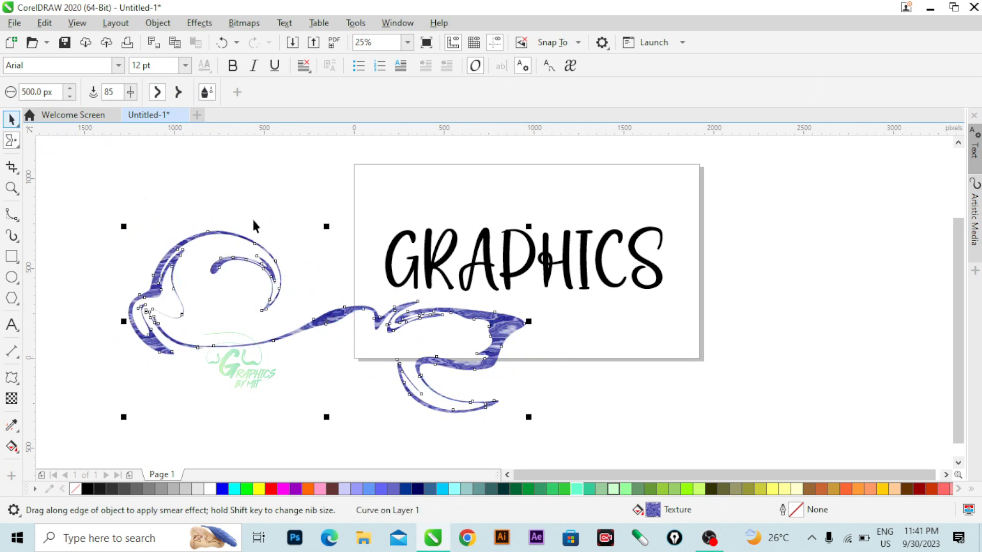
Step: Place the smeared curve back over the lettering and scale it down about its centre to about 1,425 px wide
key("space")
left_click_drag(517, 325, 689, 268)
left_click_drag(712, 351, 652, 313)
scroll(649, 305, "up", 1)
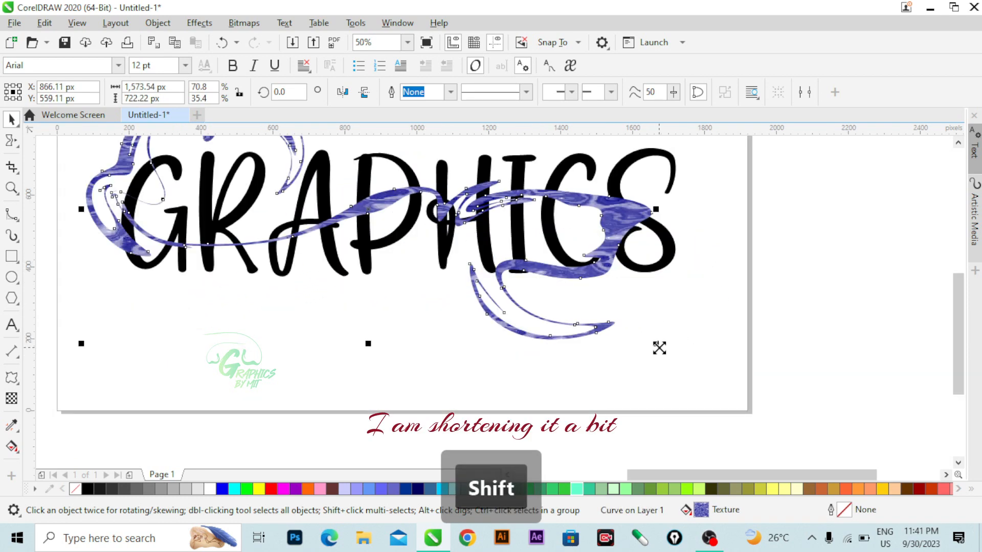
left_click_drag(658, 347, 646, 335)
scroll(583, 322, "down", 1)
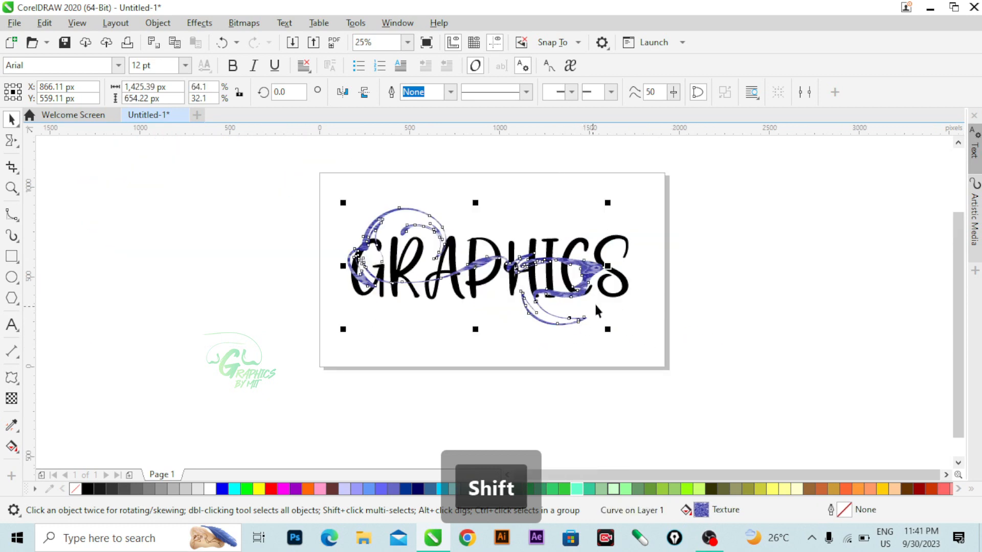
Step: Stretch the curve horizontally to about 1,614 px wide, shift it slightly left and down over the lettering, and deselect it
scroll(604, 269, "up", 1)
left_click_drag(609, 263, 675, 262)
scroll(420, 258, "down", 1)
scroll(420, 259, "up", 1)
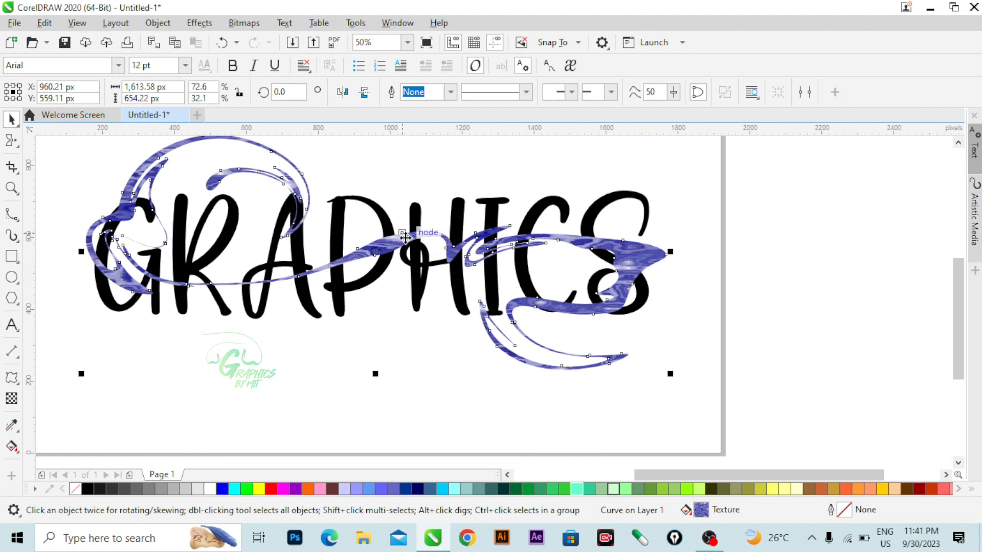
left_click_drag(405, 237, 370, 220)
scroll(431, 266, "down", 1)
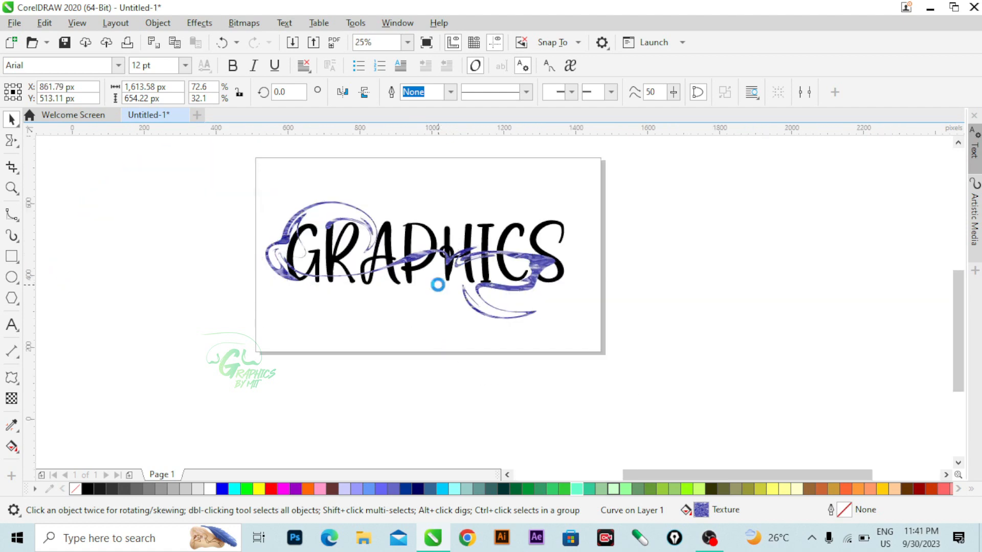
left_click(447, 281)
scroll(447, 281, "up", 1)
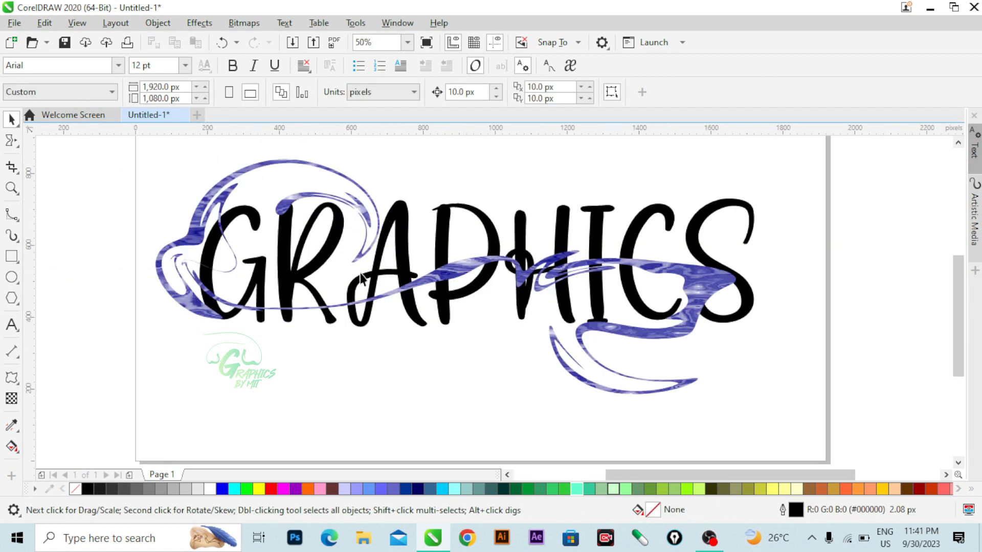
Step: Break the GRAPHICS text apart into individual letters and select a few of them separately to check the split
scroll(368, 279, "down", 1)
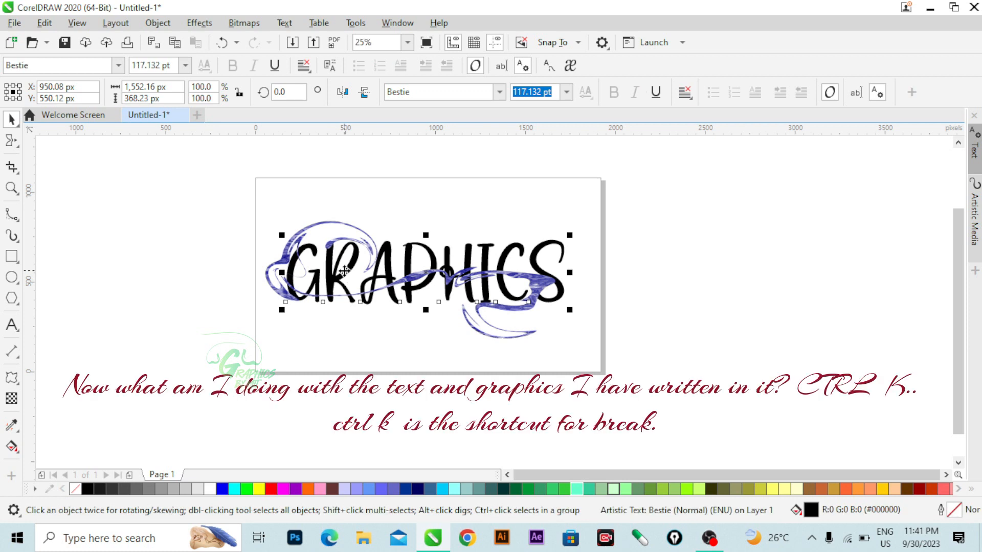
key("ctrl+k")
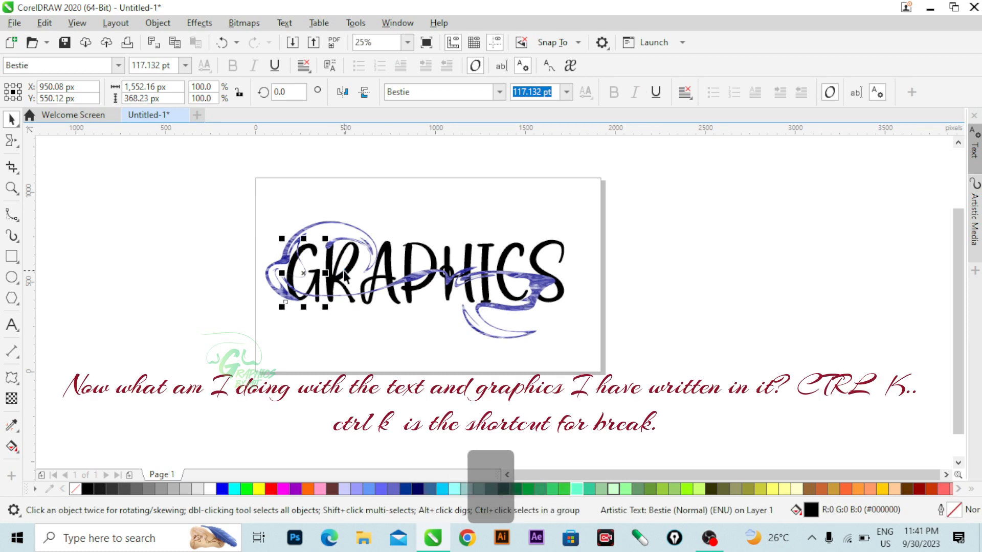
left_click(349, 280)
scroll(350, 280, "up", 2)
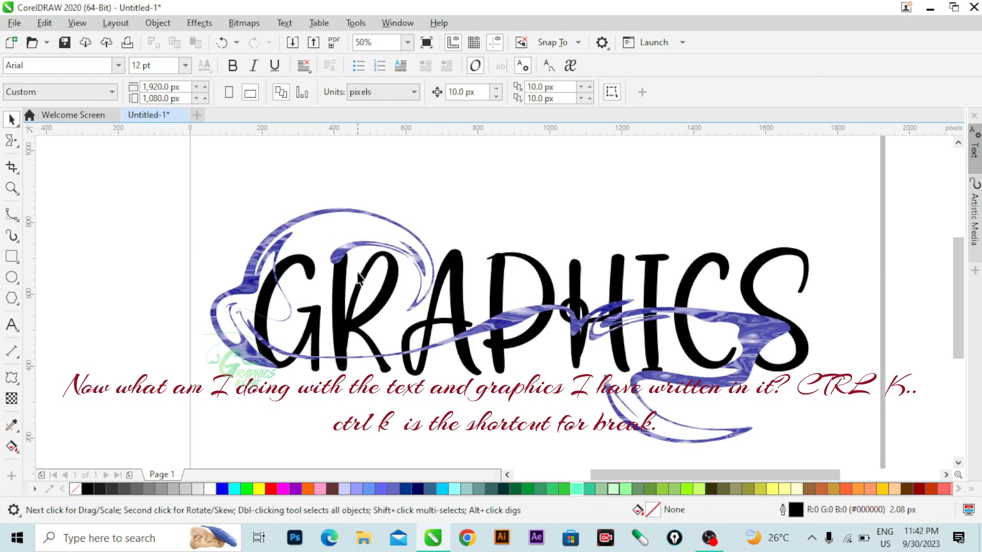
scroll(351, 277, "down", 3)
scroll(364, 318, "up", 3)
scroll(358, 297, "down", 1)
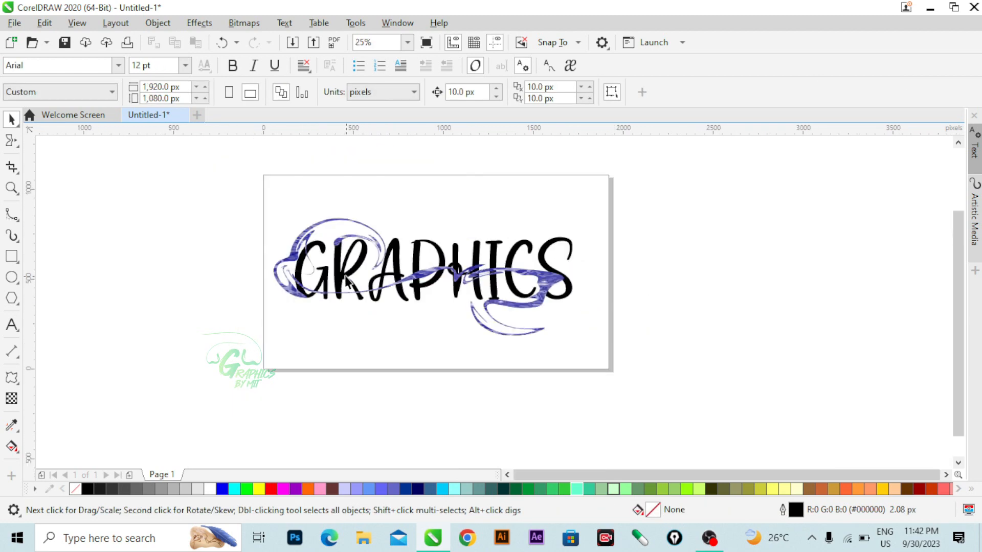
left_click(345, 276)
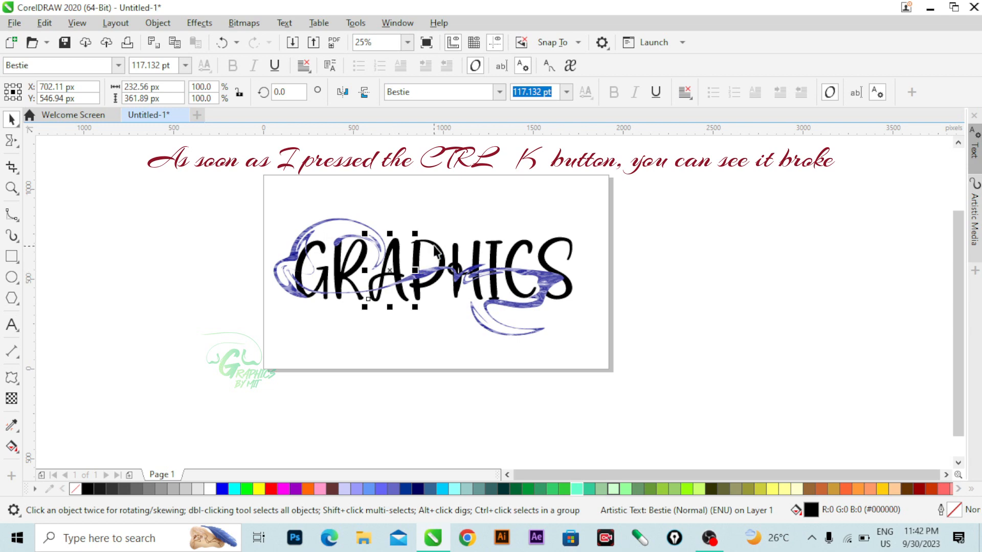
left_click(473, 260)
left_click(354, 263)
scroll(355, 260, "up", 1)
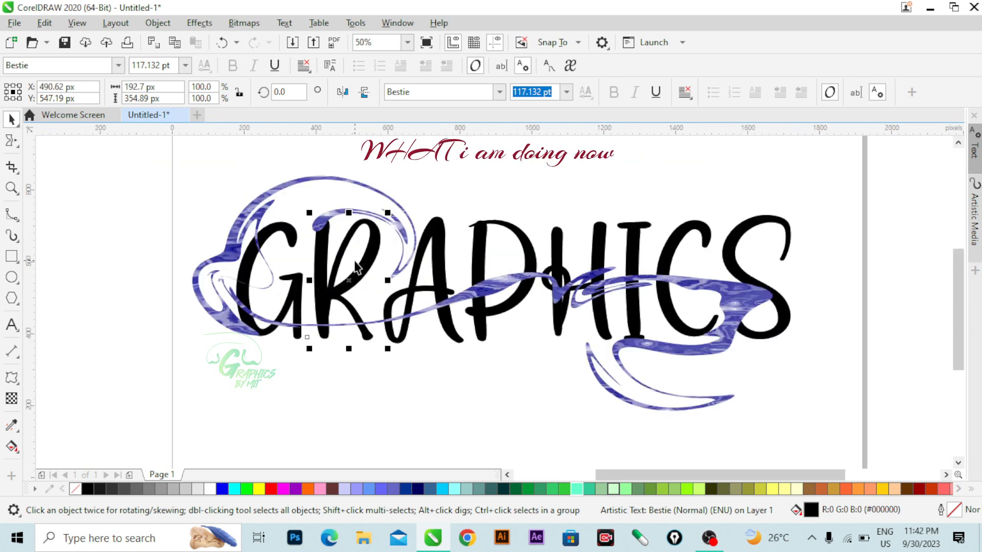
Step: Move the textured curve down over the lettering to a centre height of about 398 px, and deselect it
left_click(400, 221)
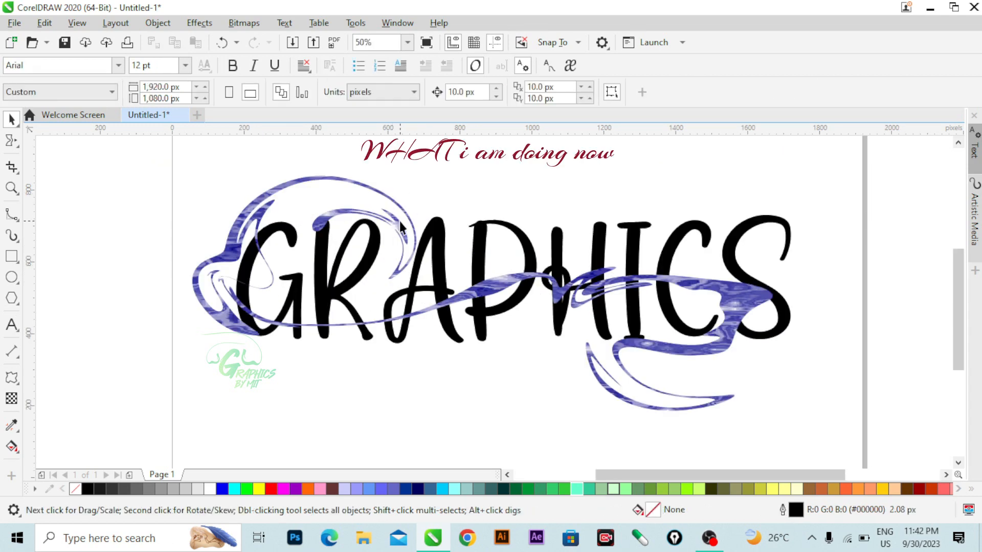
left_click_drag(400, 221, 397, 264)
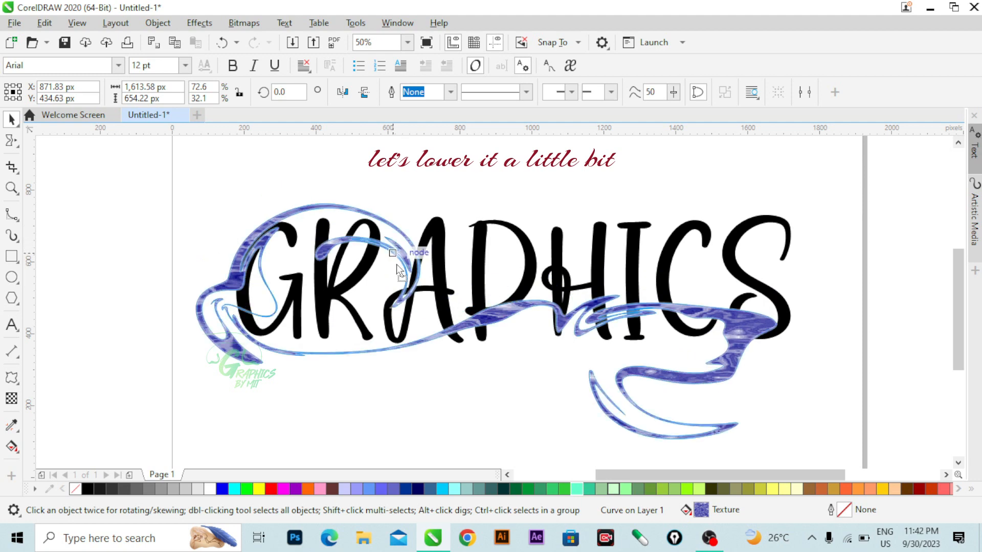
left_click(406, 191)
Step: Bring the letters R, P, I and S one by one to the front of the layer, above the textured curve
left_click(327, 294)
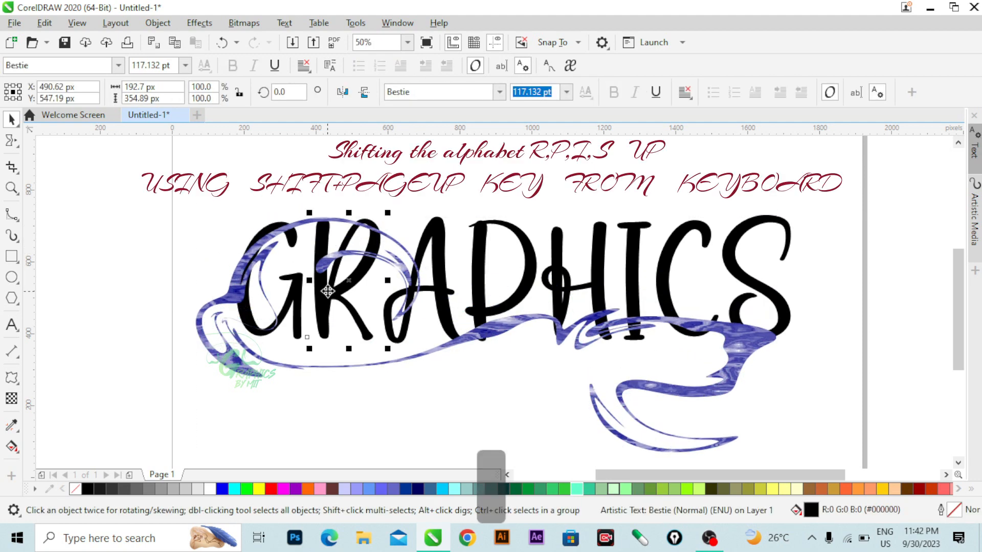
key("shift+Page_Up")
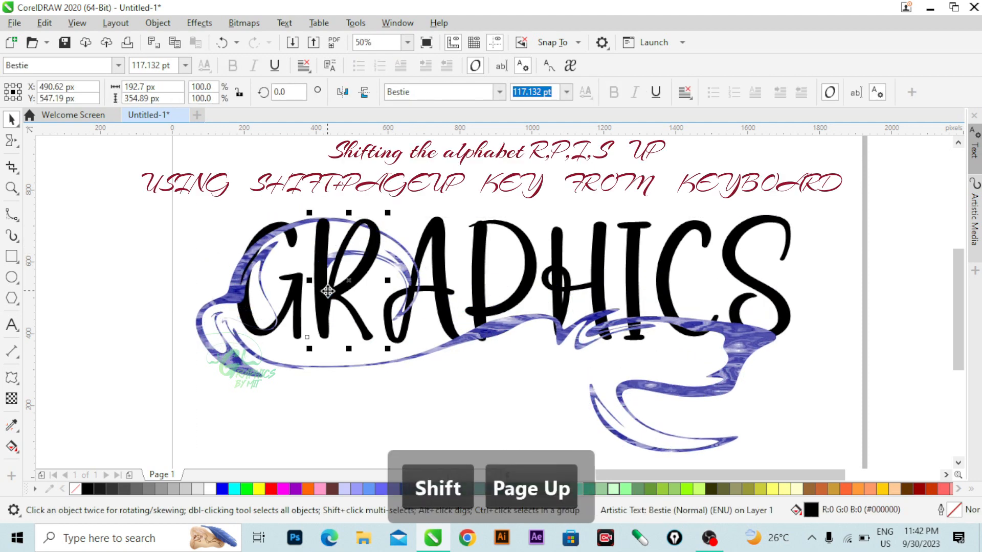
left_click(422, 384)
left_click(483, 276)
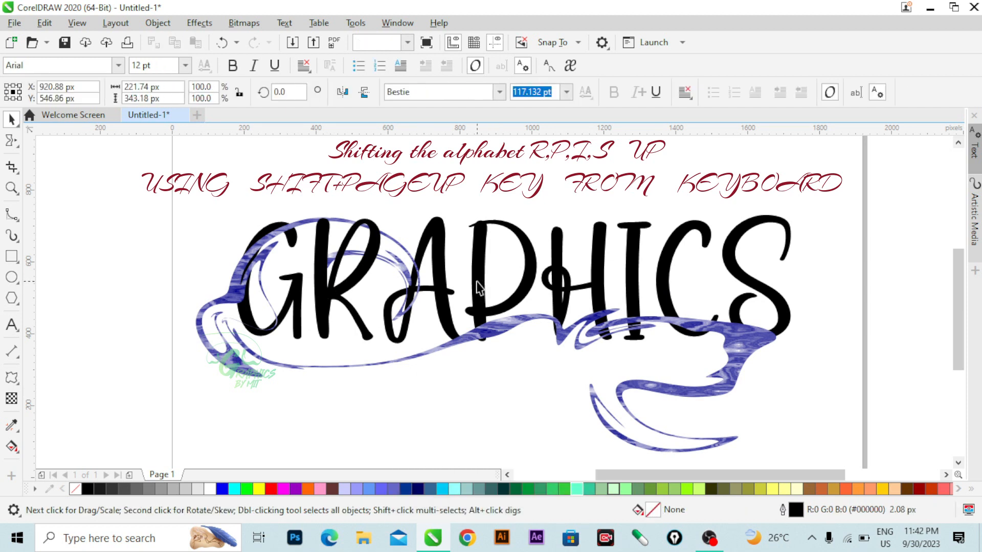
key("shift+Page_Up")
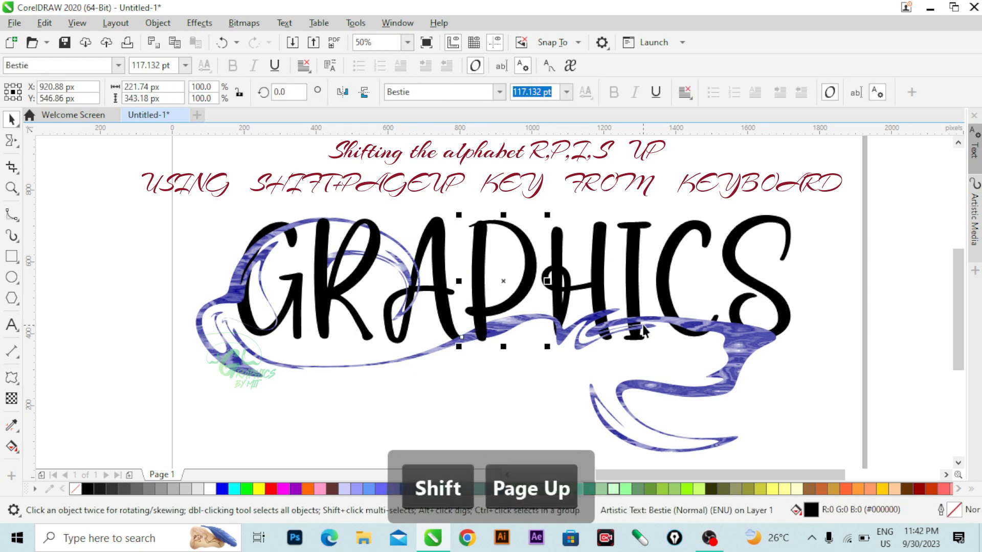
left_click(635, 302)
key("shift+Page_Up")
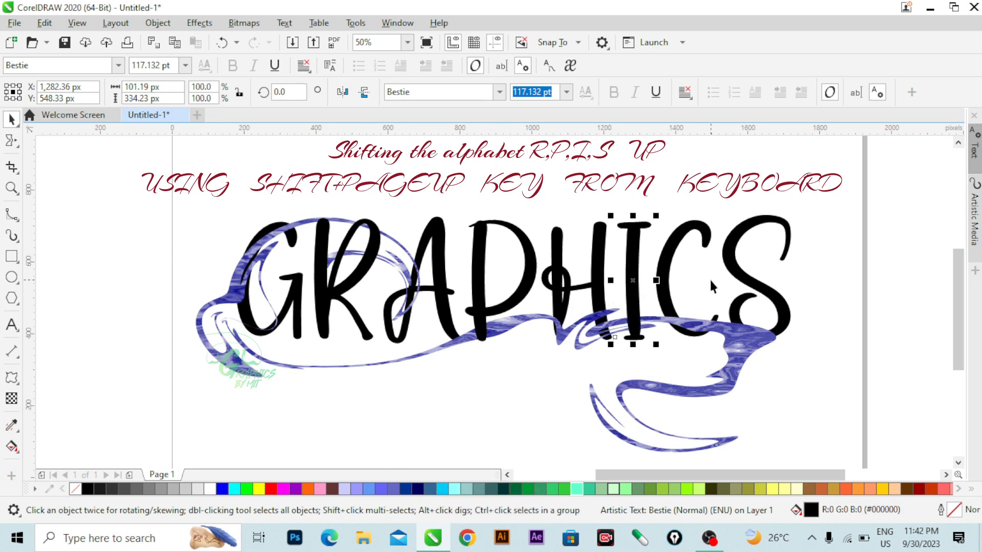
left_click(736, 271)
key("shift+Page_Up")
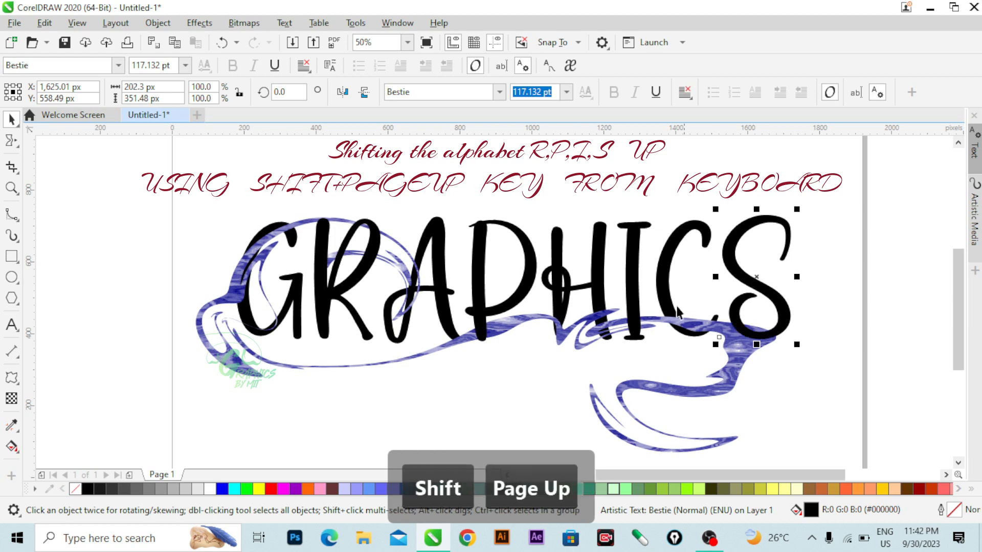
scroll(485, 279, "down", 4)
scroll(499, 289, "up", 4)
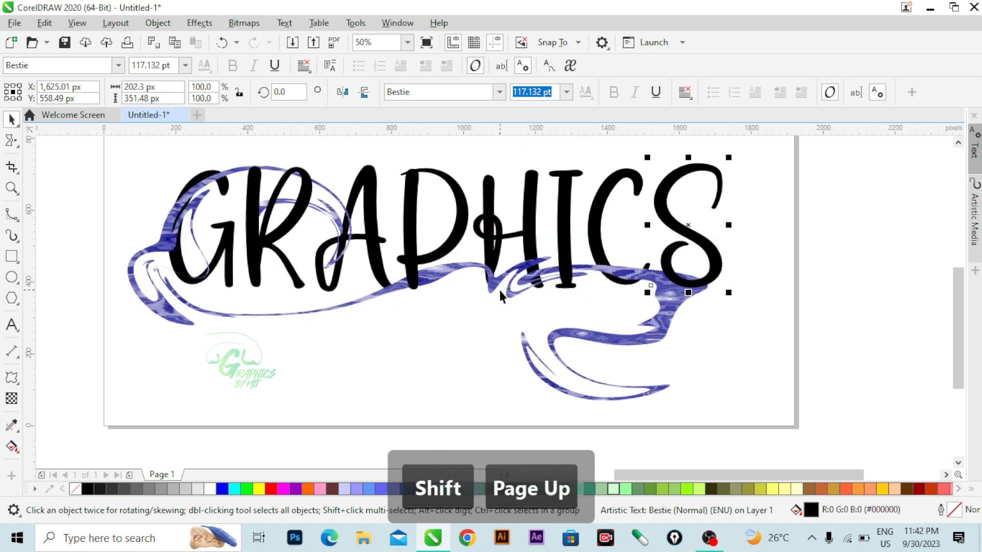
left_click(611, 339)
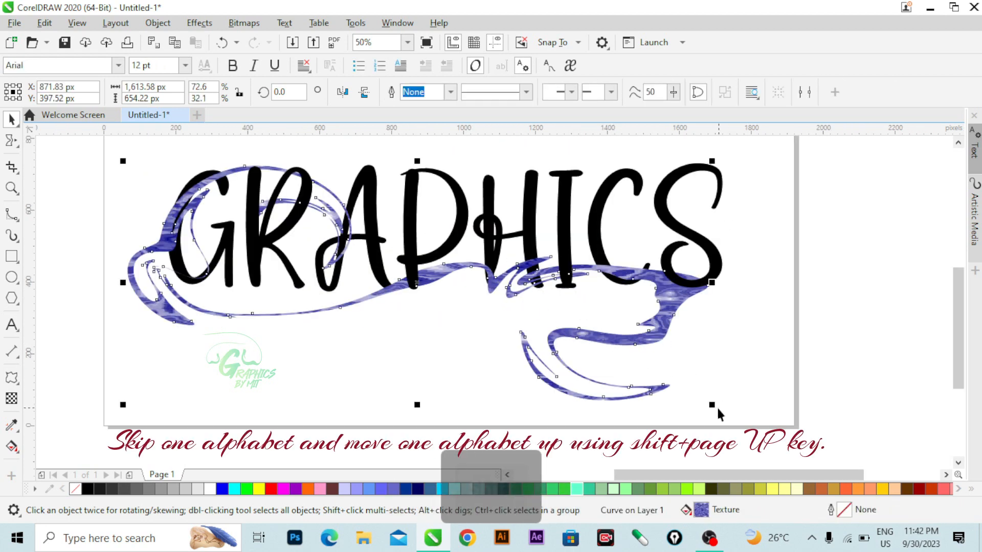
left_click_drag(711, 404, 720, 409)
scroll(440, 272, "down", 2)
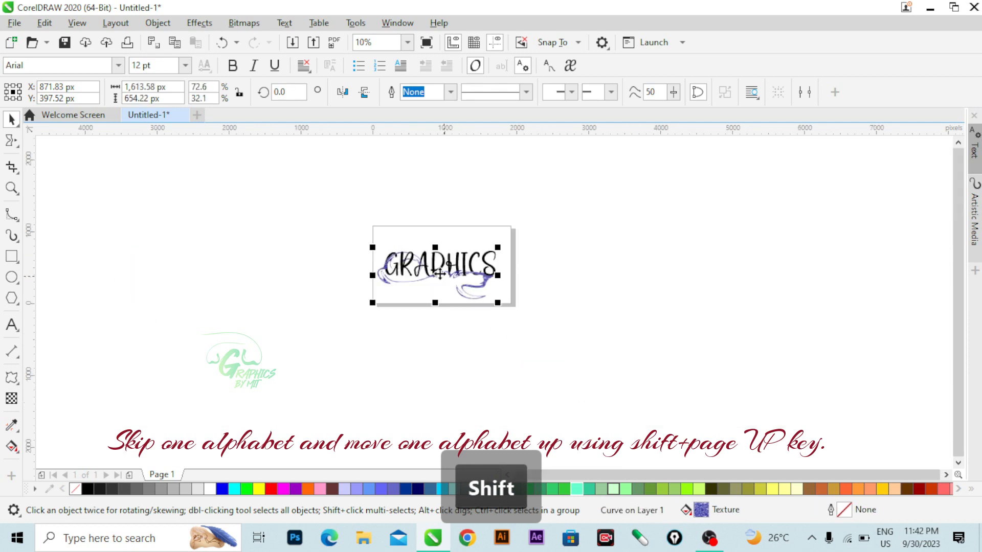
scroll(439, 273, "up", 1)
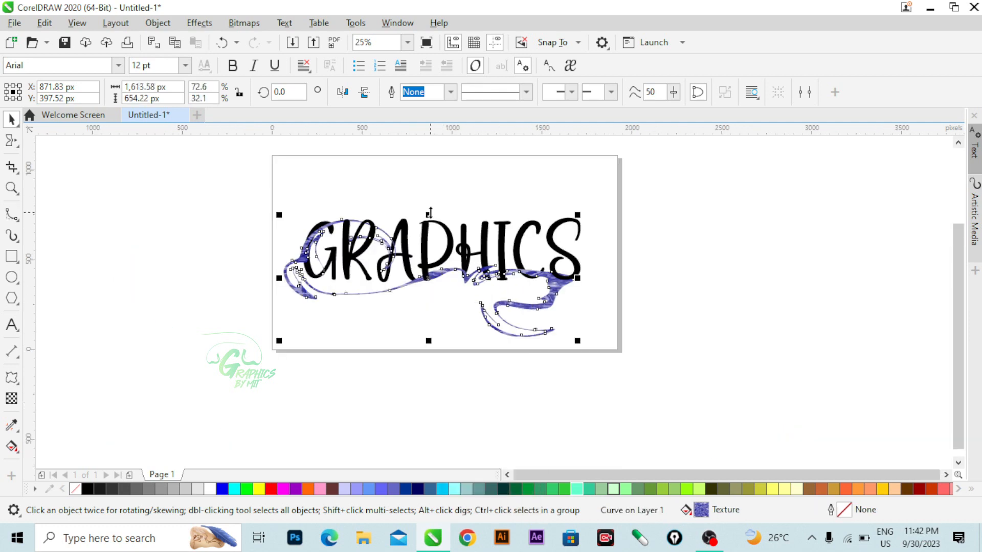
left_click(366, 185)
Step: Draw a 1,920 by 1,080 px rectangle covering the page and fill it with light grey #E6E6E6
scroll(456, 361, "down", 2)
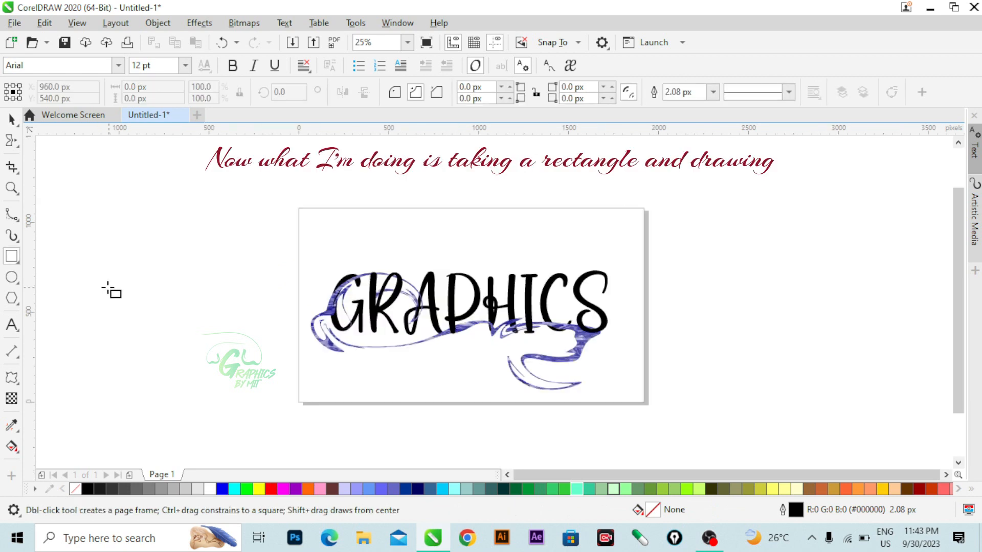
left_click_drag(300, 206, 644, 403)
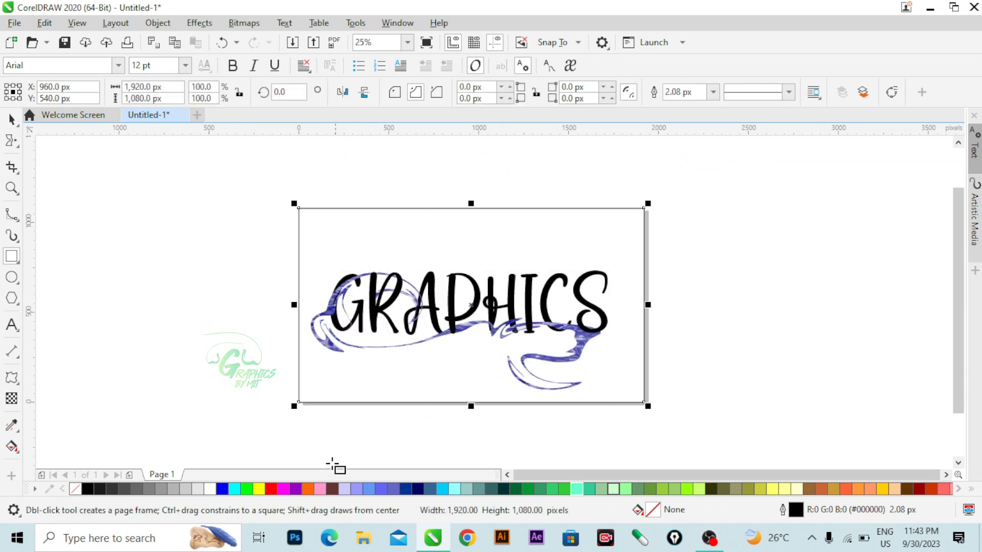
left_click(186, 488)
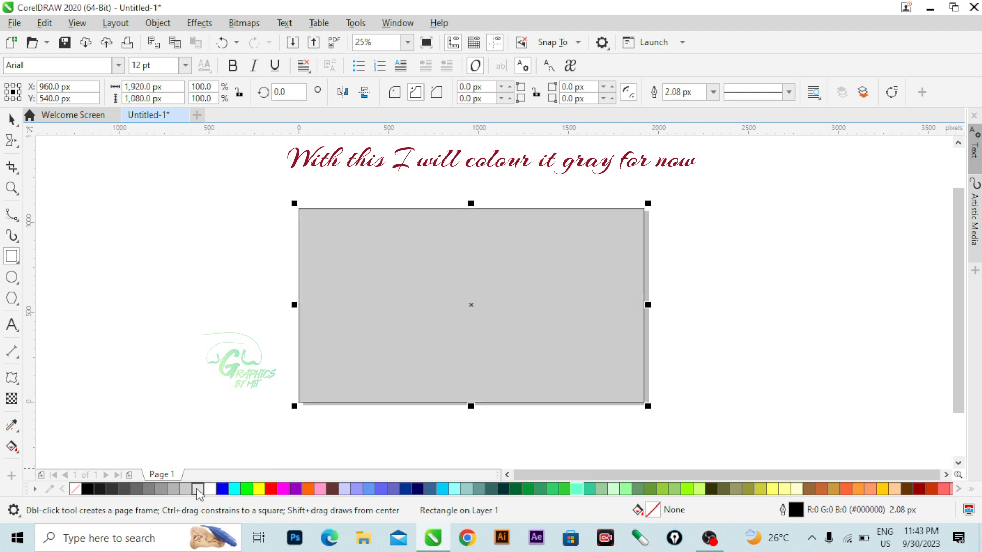
left_click(198, 489)
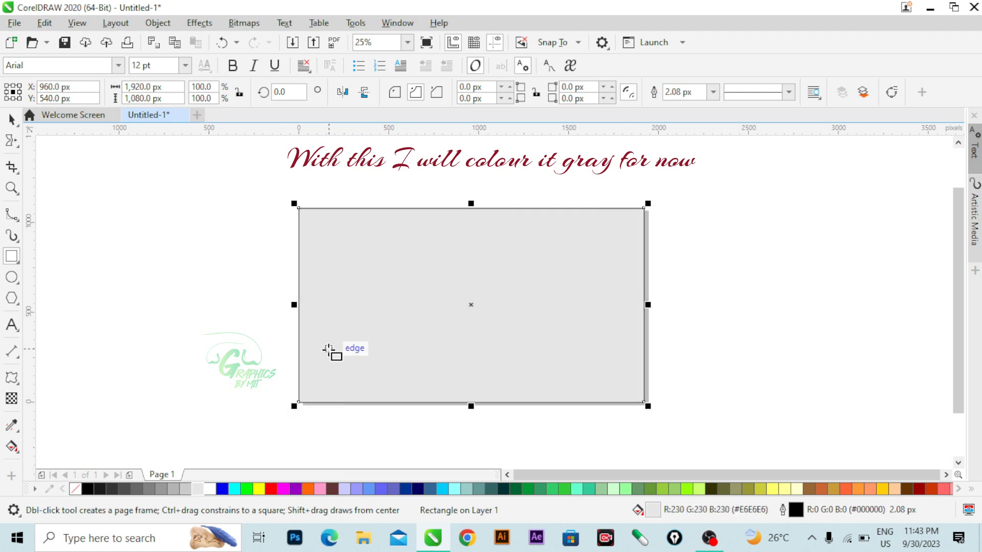
Step: Change the background rectangle's uniform fill to an elliptical fountain fill blending light grey into white
key("shift")
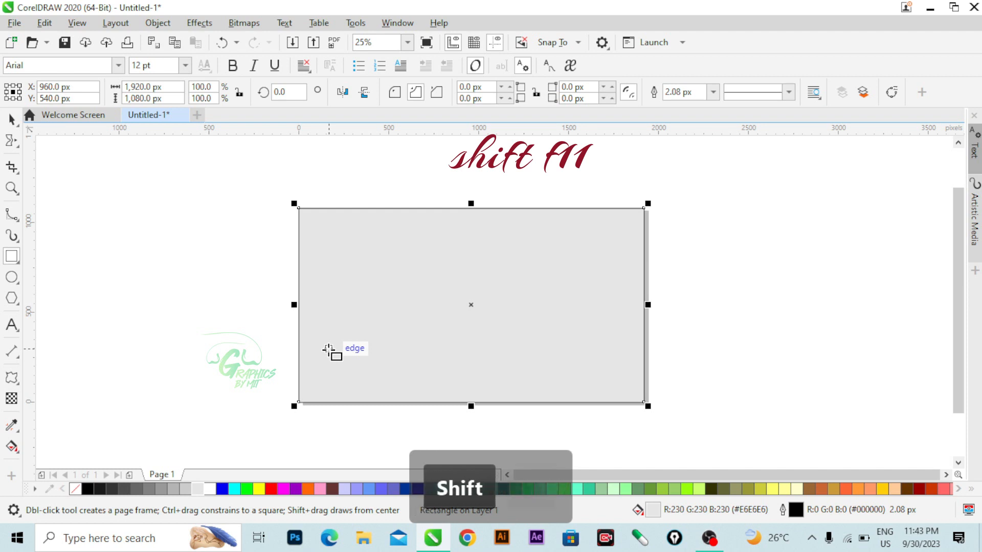
key("shift+F11")
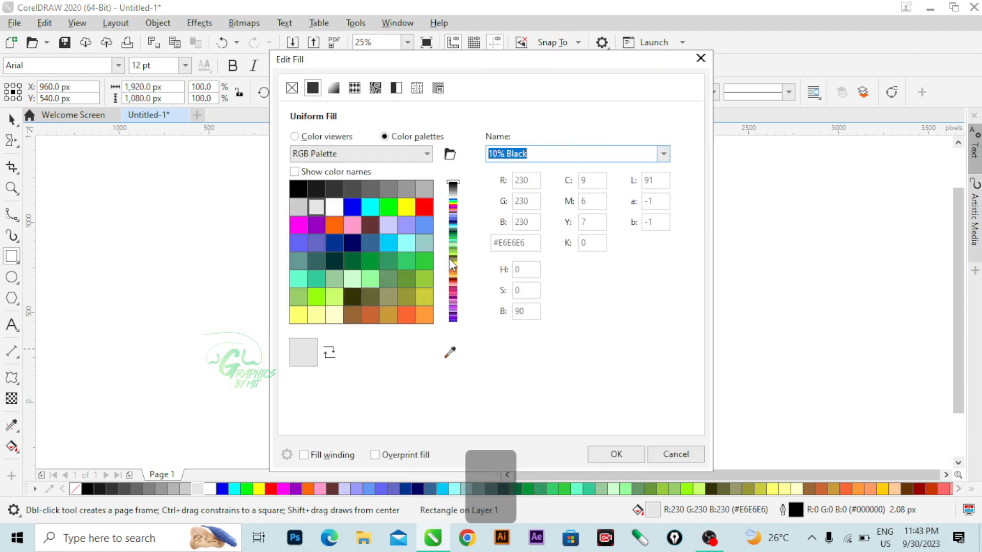
left_click(333, 89)
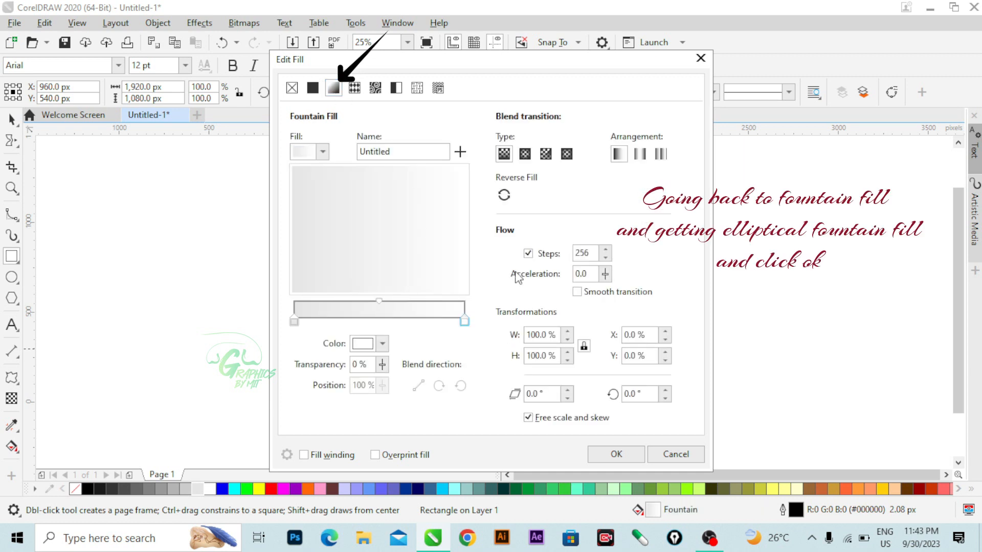
left_click(528, 156)
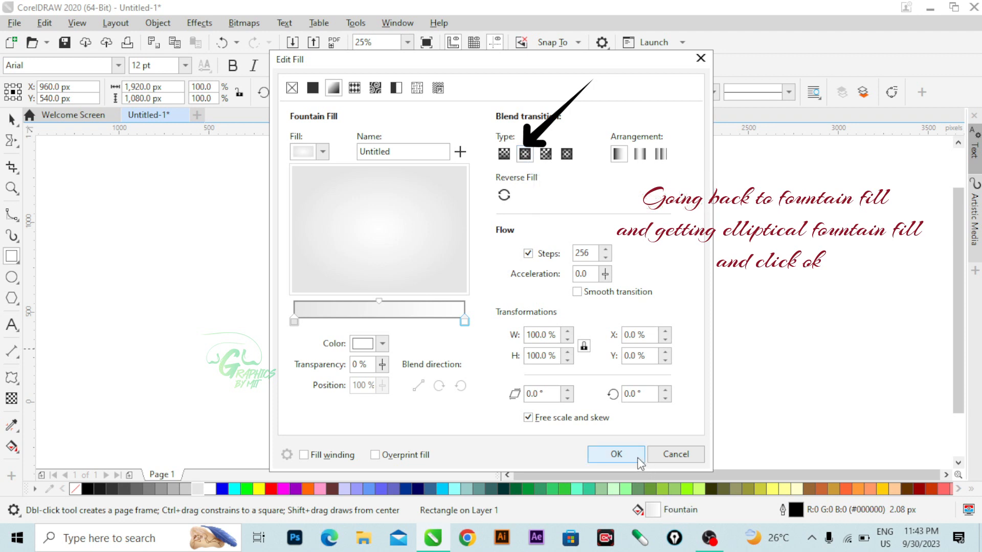
left_click(616, 454)
Step: Send the gradient rectangle to the back of the layer, behind the lettering and the textured curve
left_click(518, 353)
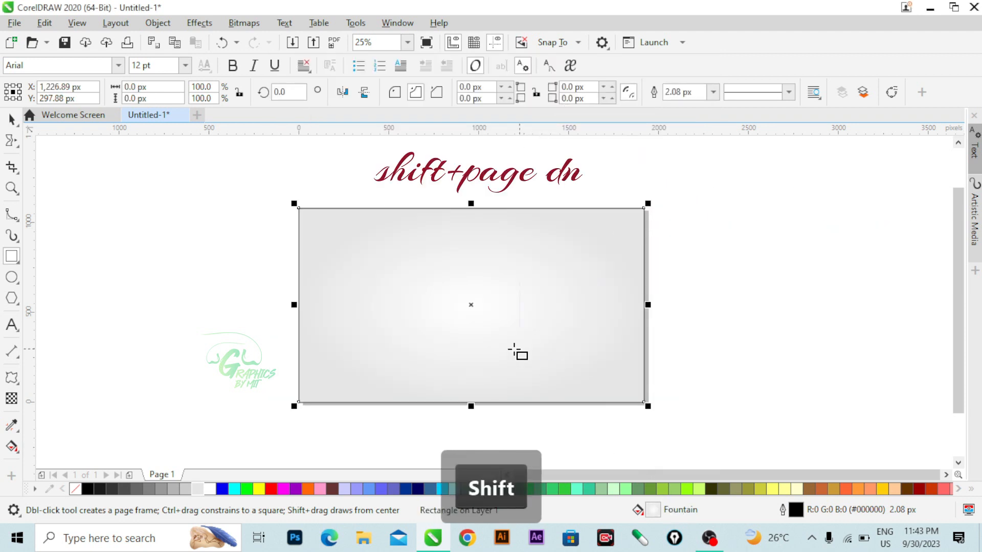
key("shift+Page_Down")
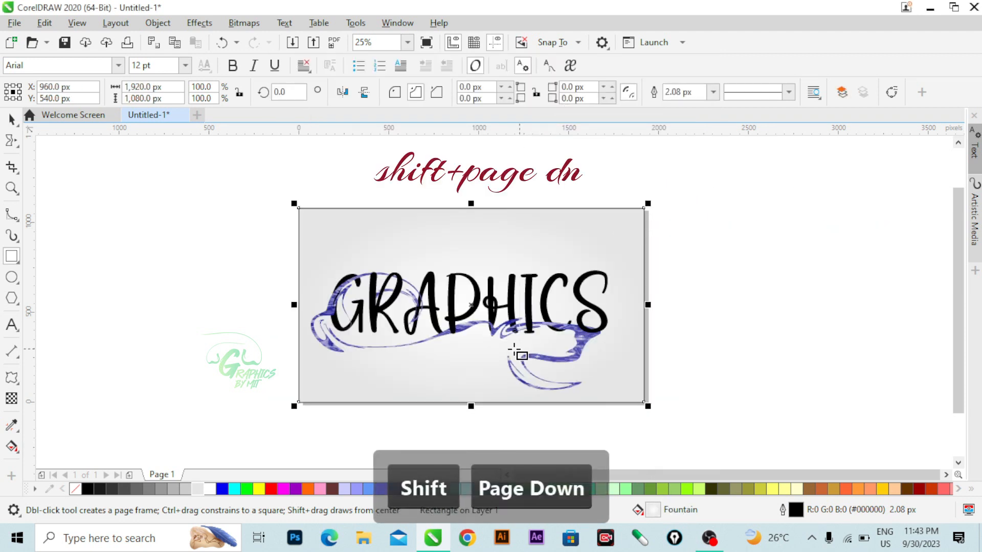
left_click(11, 120)
left_click(285, 147)
left_click(398, 247)
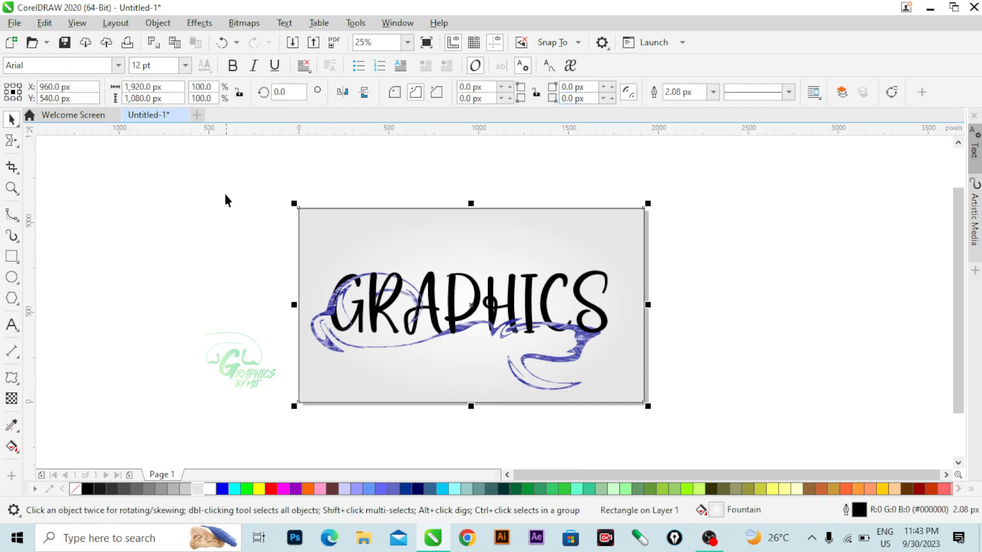
Step: Select all objects on the page, set their outline width to None, and deselect them
scroll(613, 384, "down", 1)
key("ctrl+a")
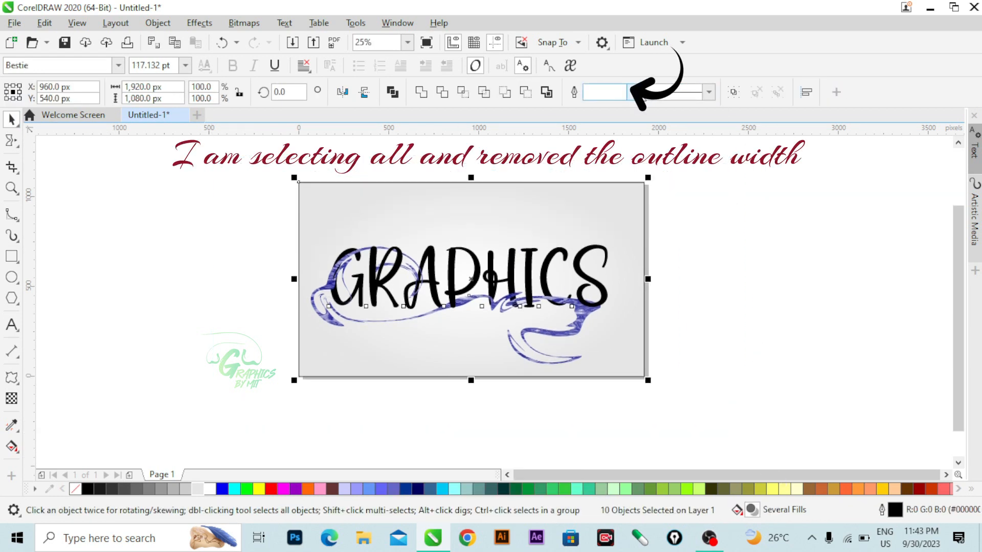
left_click(632, 92)
left_click(632, 107)
left_click(694, 233)
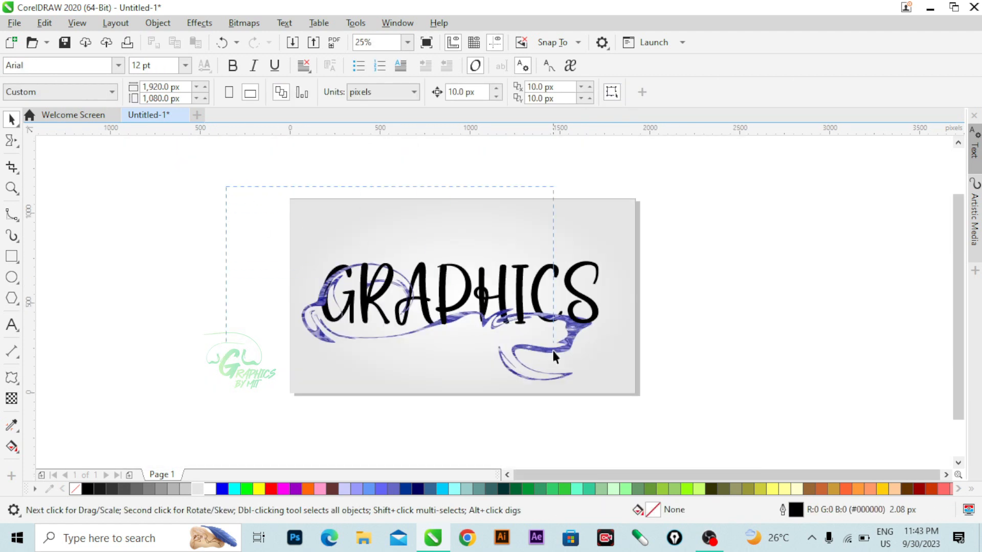
left_click_drag(637, 420, 642, 421)
left_click(705, 360)
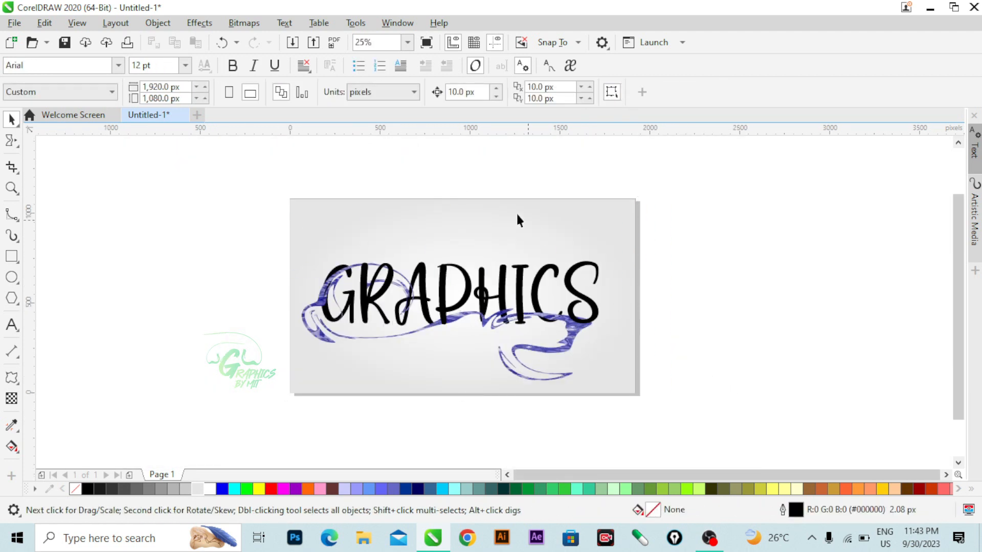
Step: Duplicate the textured curve down and to the left, centred at about X 364 px, Y 119 px
left_click(409, 45)
left_click(707, 181)
left_click_drag(567, 341, 474, 388)
right_click(474, 389)
Step: Shrink the copied curve to about 390 by 158 px and place it below the lettering at about X 772 px, Y 201 px
key("shift")
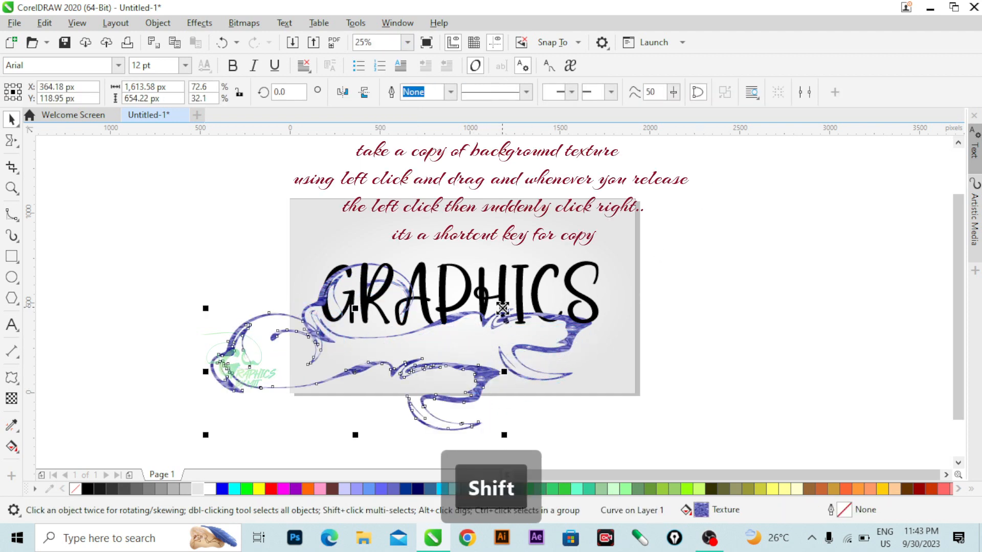
left_click_drag(502, 308, 432, 340)
left_click_drag(411, 378, 485, 368)
scroll(486, 367, "up", 1)
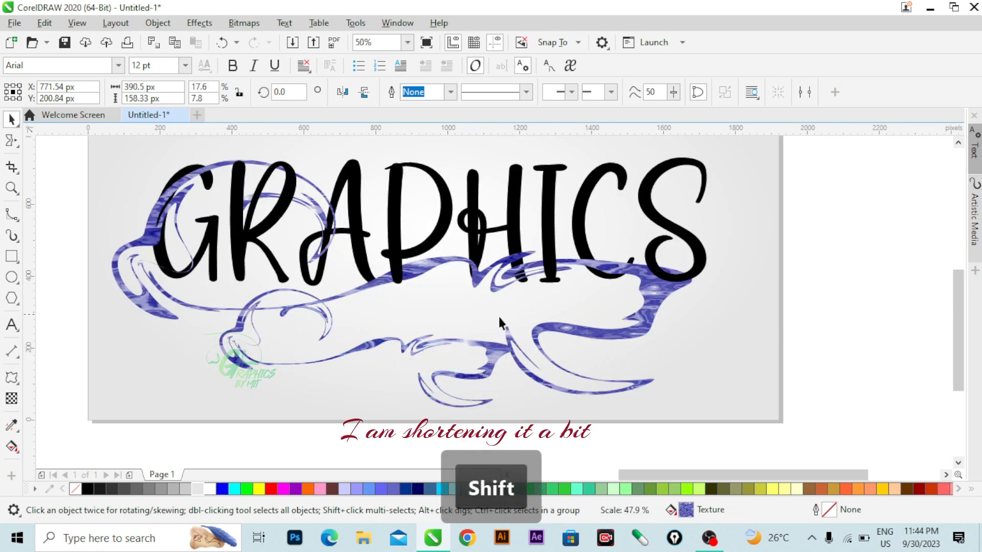
scroll(498, 314, "down", 1)
scroll(427, 359, "up", 1)
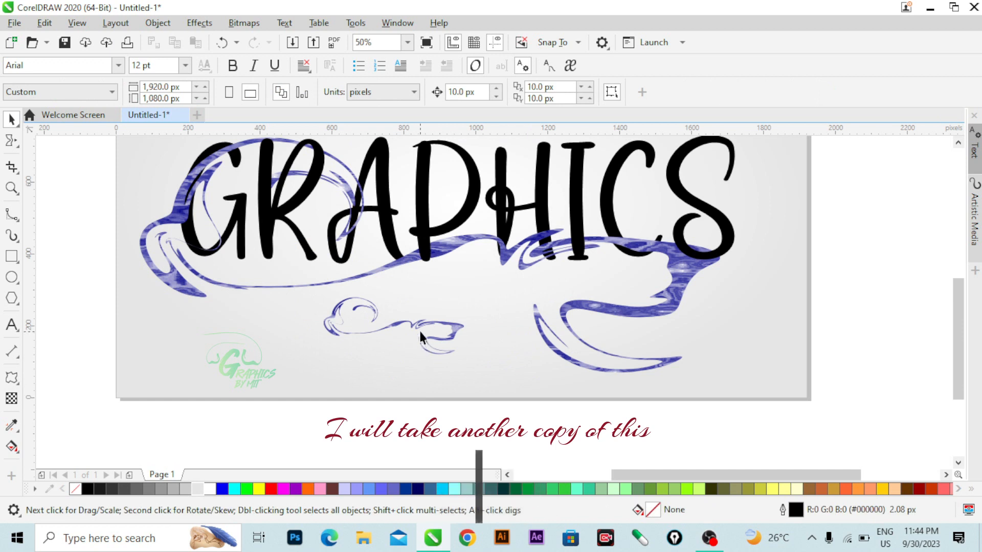
Step: Duplicate the small curve to about X 513 px, Y 122 px, and shrink the copy to about 170 by 69 px
left_click_drag(417, 329, 316, 353)
right_click(316, 353)
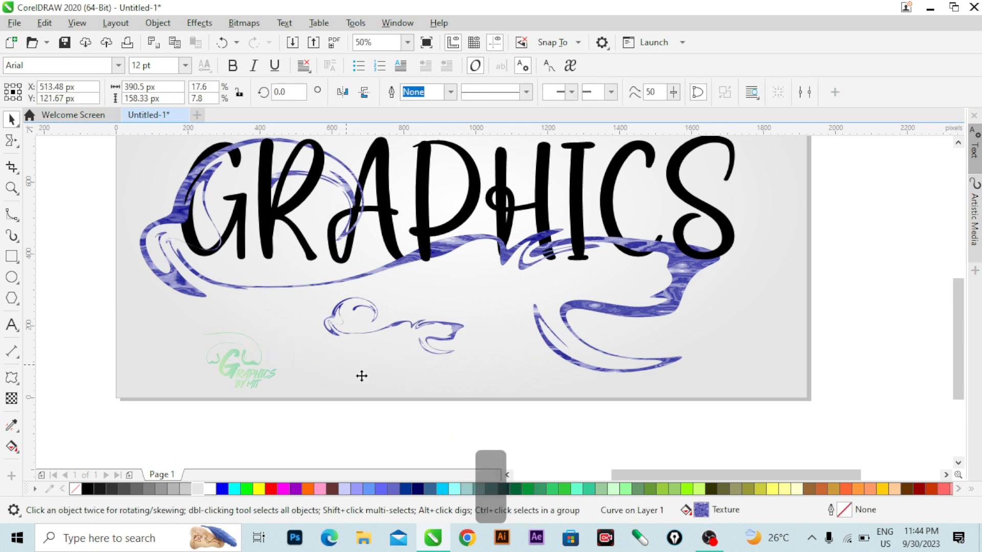
left_click_drag(375, 386, 332, 366)
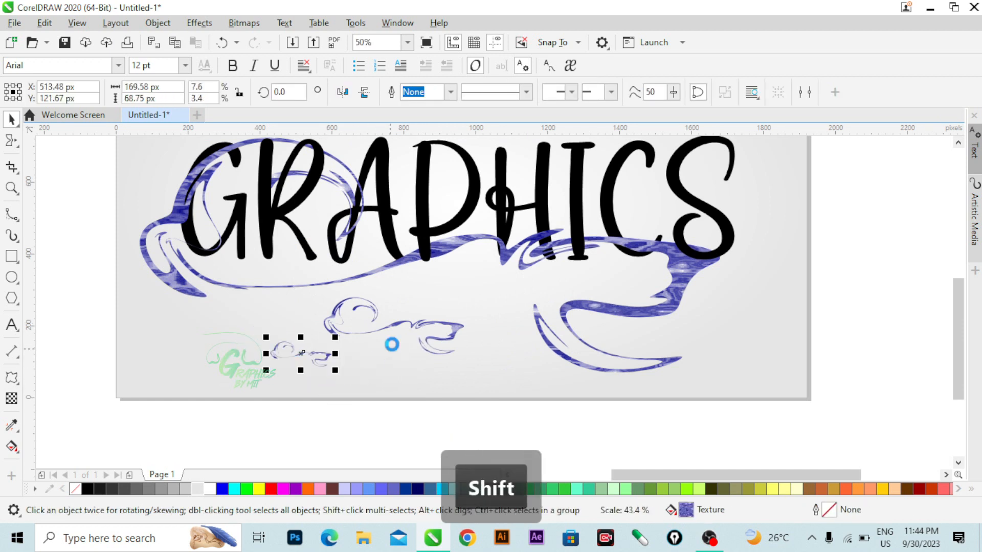
left_click(372, 327)
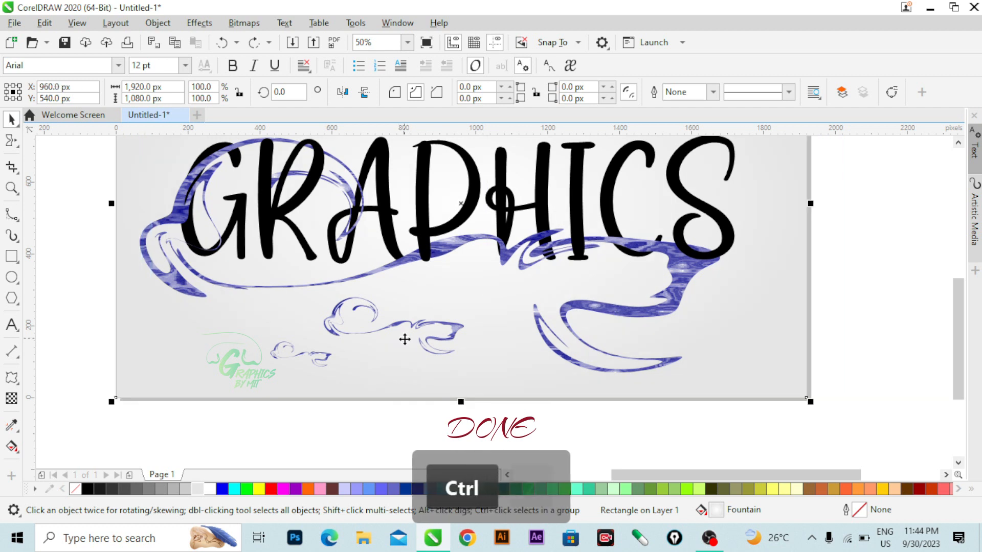
key("ctrl+z")
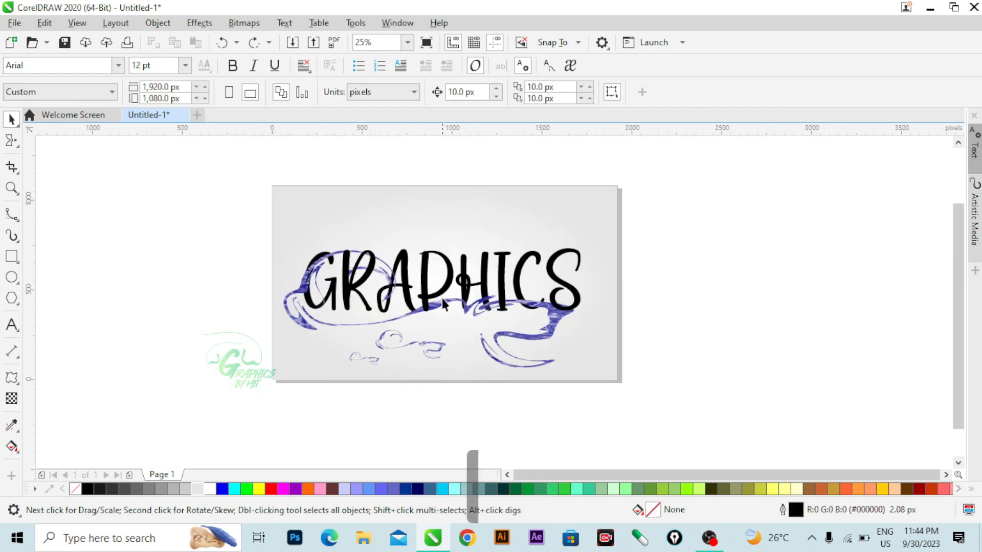
left_click(407, 43)
left_click(363, 68)
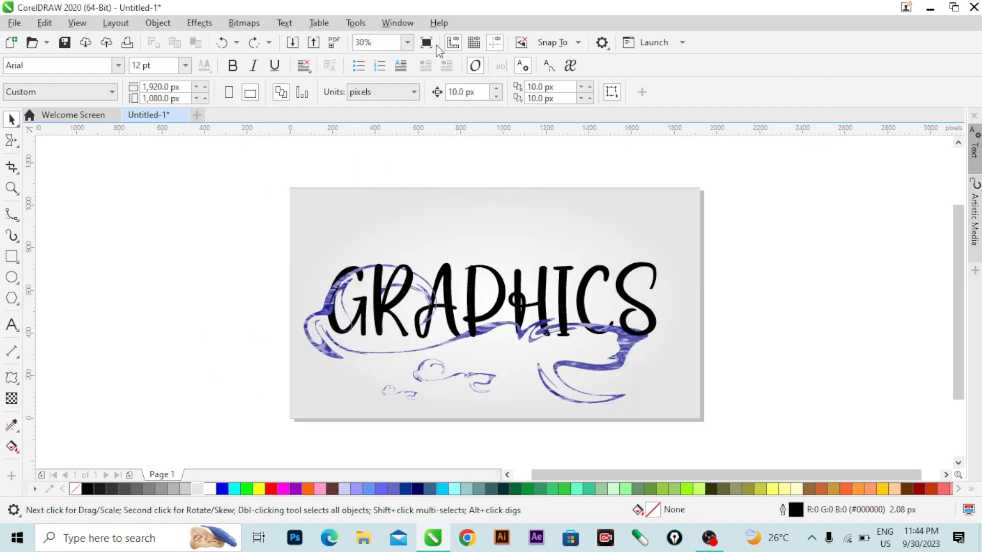
left_click(432, 46)
left_click(857, 293)
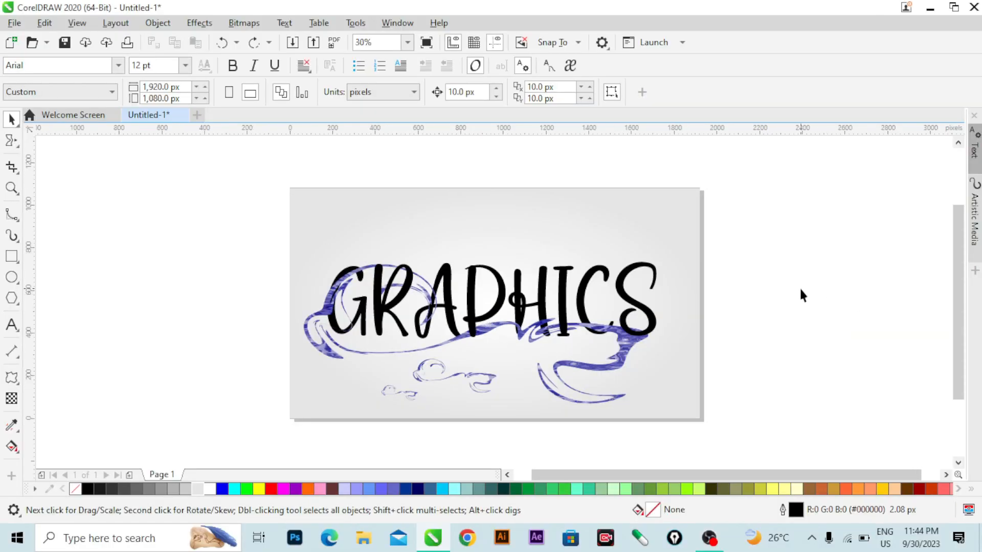